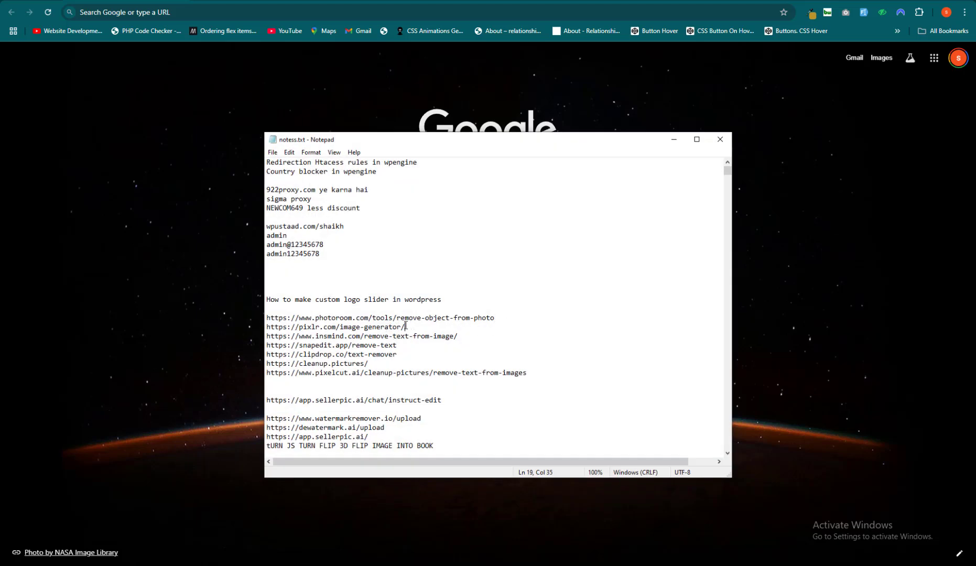
- Copy the pixlr.com/image-generator/ link from the notes file and open it in the browser
drag(405, 326, 266, 327)
key(ctrl+c)
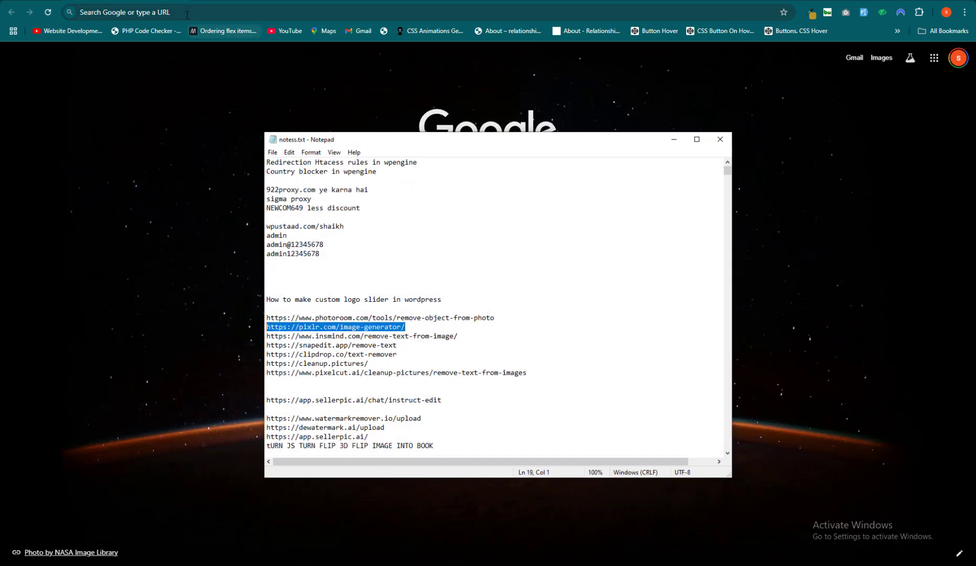
click(181, 13)
key(ctrl+v)
key(Return)
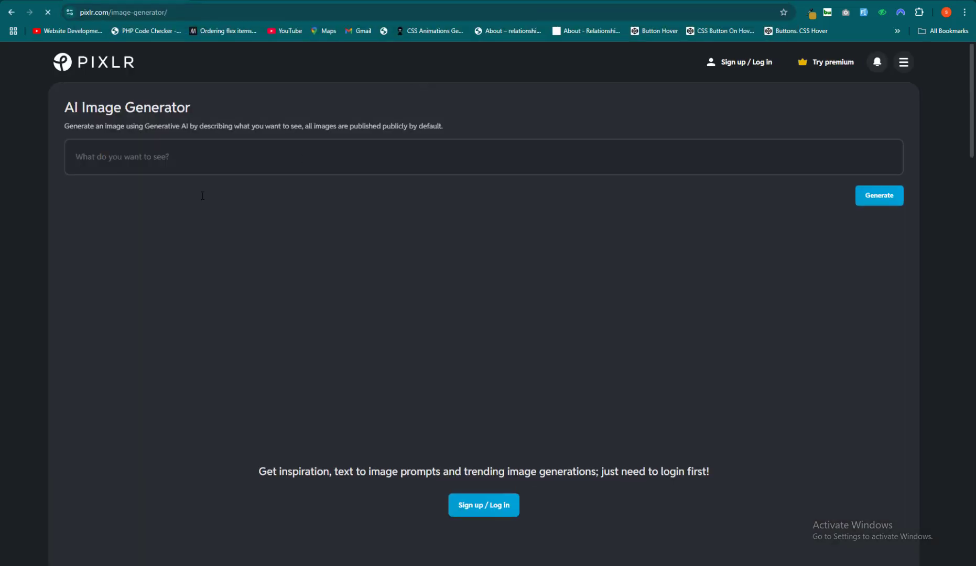
- Dismiss the What's New announcement and look over the Pixlr AI Image Generator page
scroll(811, 144, down, 2)
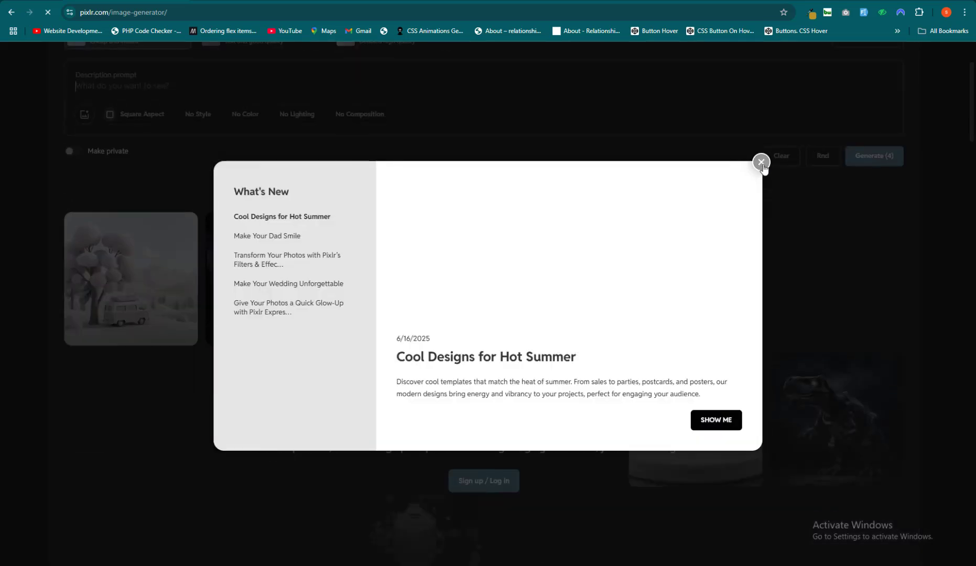
click(761, 163)
scroll(892, 81, down, 5)
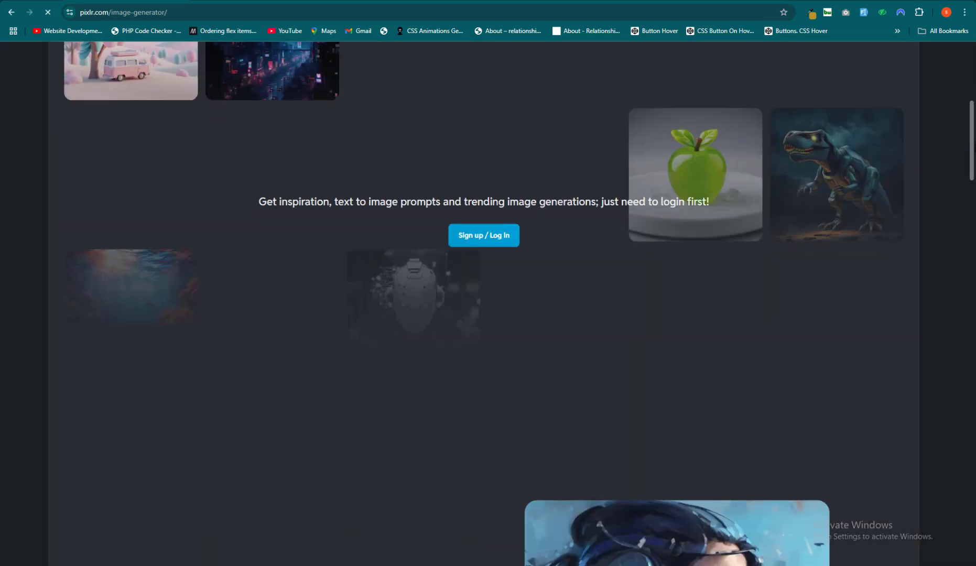
scroll(892, 81, up, 7)
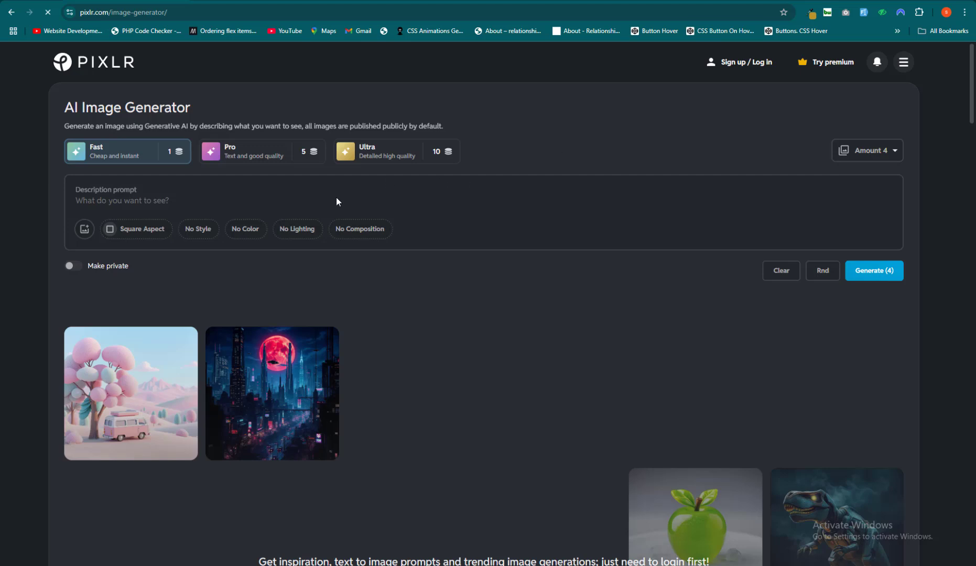
- Copy the insmind.com/remove-text-from-image/ link from the notes file and open it in a new browser tab
key(alt+Tab)
drag(458, 336, 266, 336)
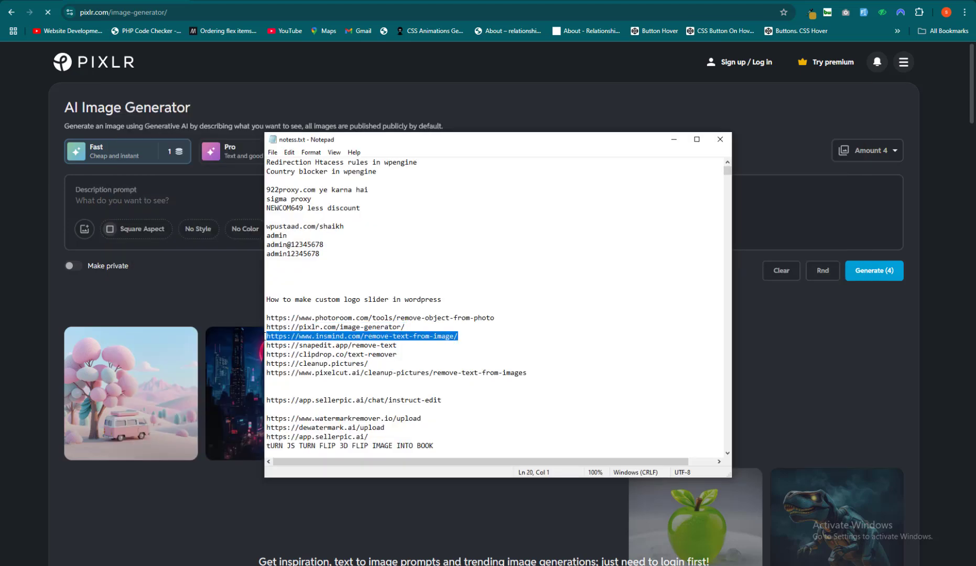
key(alt+Tab)
key(ctrl+t)
key(ctrl+v)
key(Return)
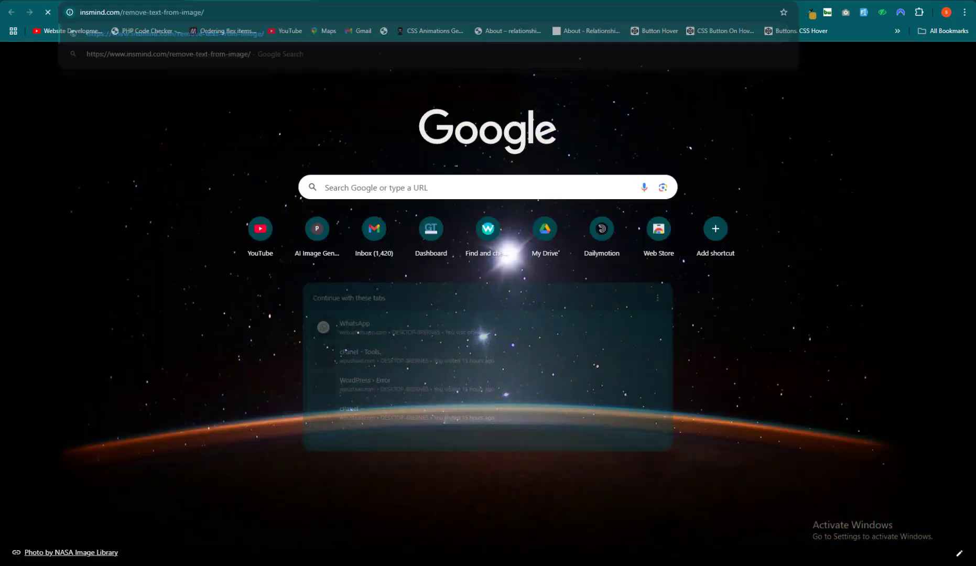
- Return to the Pixlr tab and look over the homepage's editing tools and quick links
key(ctrl+shift+Tab)
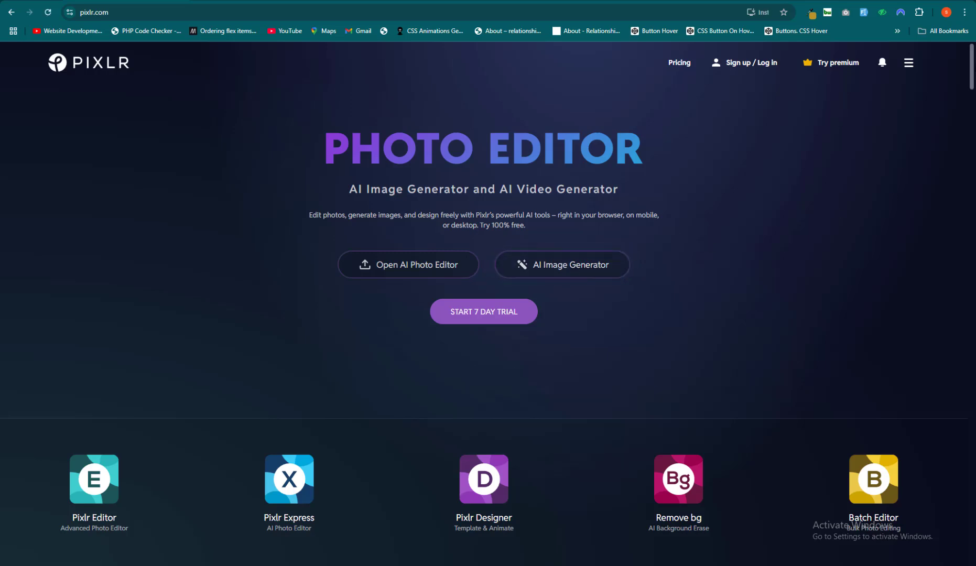
scroll(483, 304, down, 5)
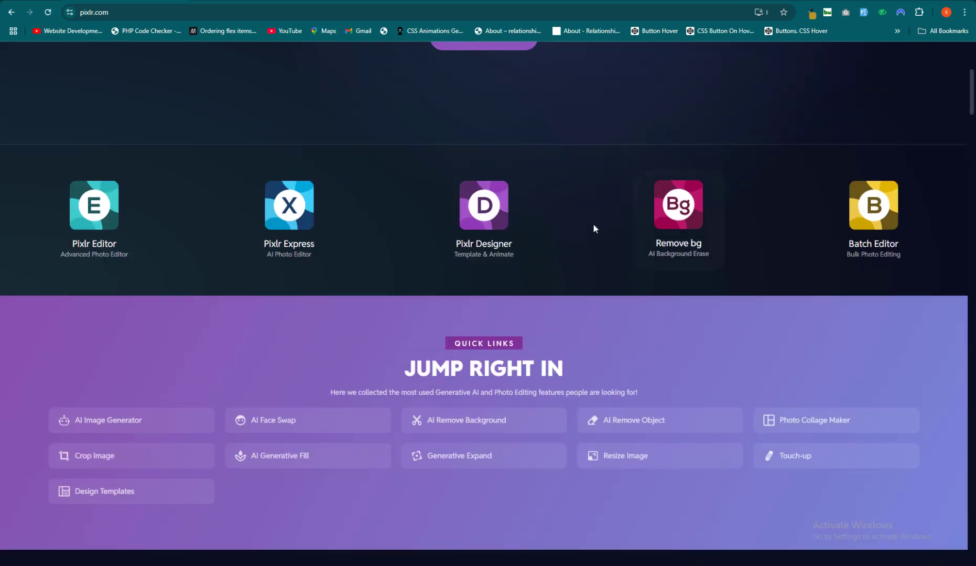
scroll(621, 230, up, 5)
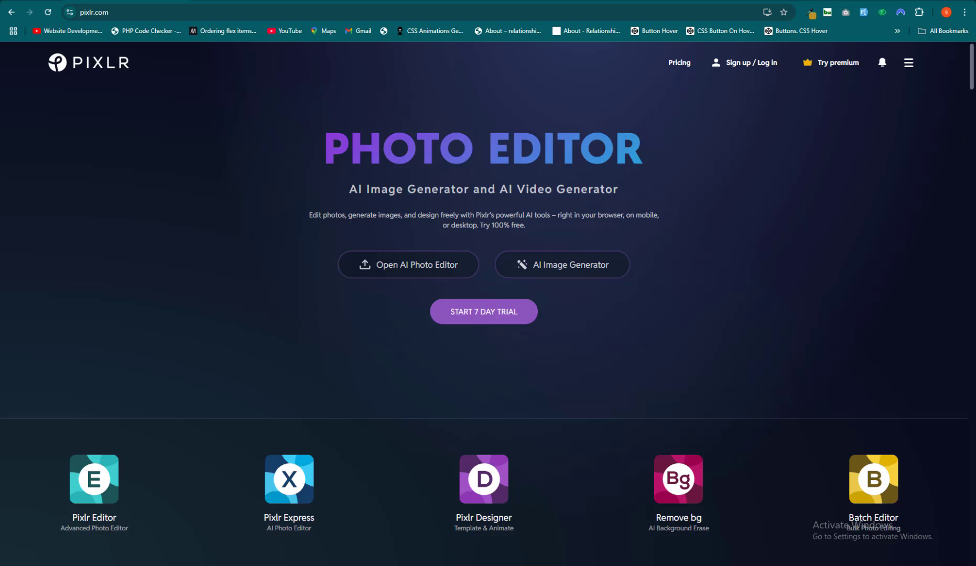
scroll(780, 403, down, 2)
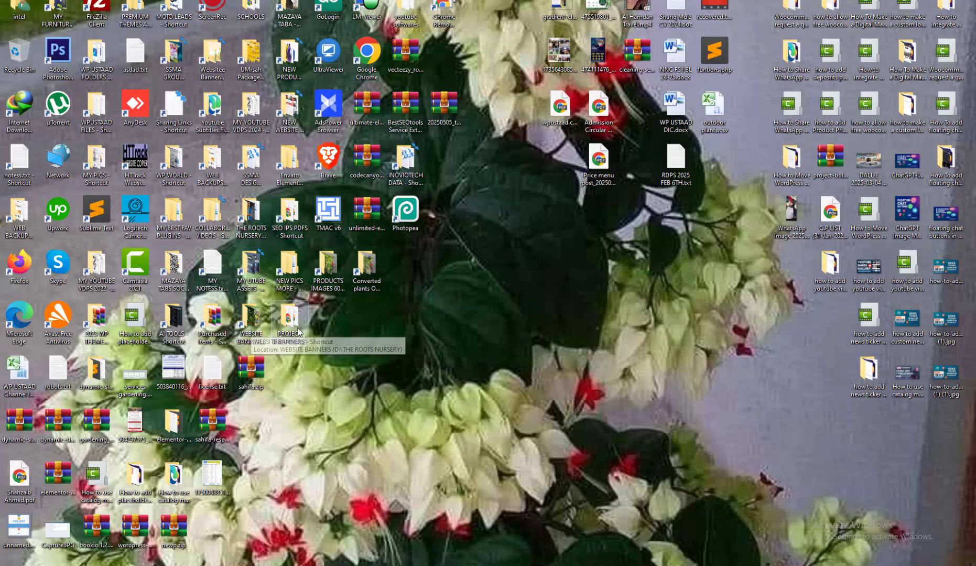
- Open the WEBSITE BANNERS folder from the desktop and go into its Main Banners JPGS subfolder
click(254, 332)
double_click(255, 333)
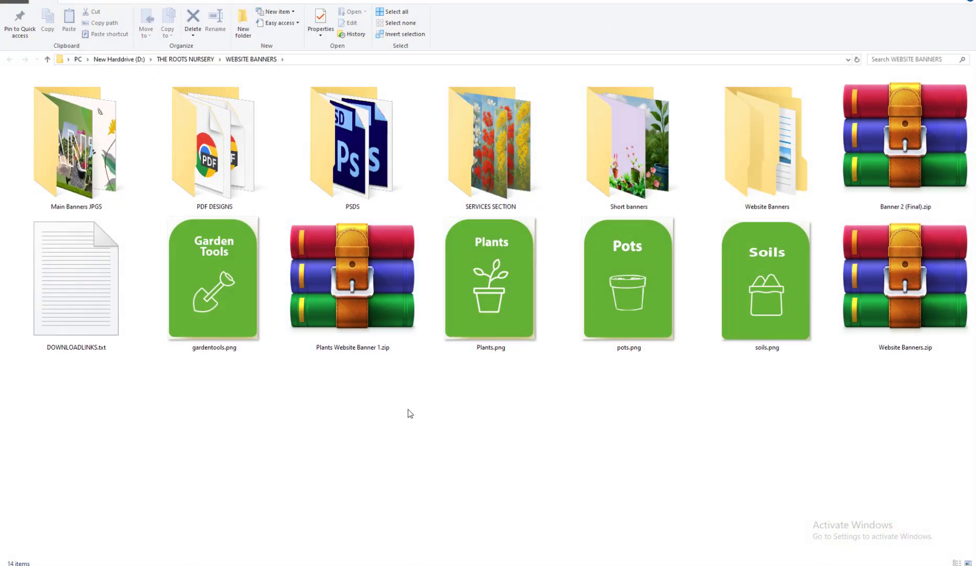
double_click(104, 161)
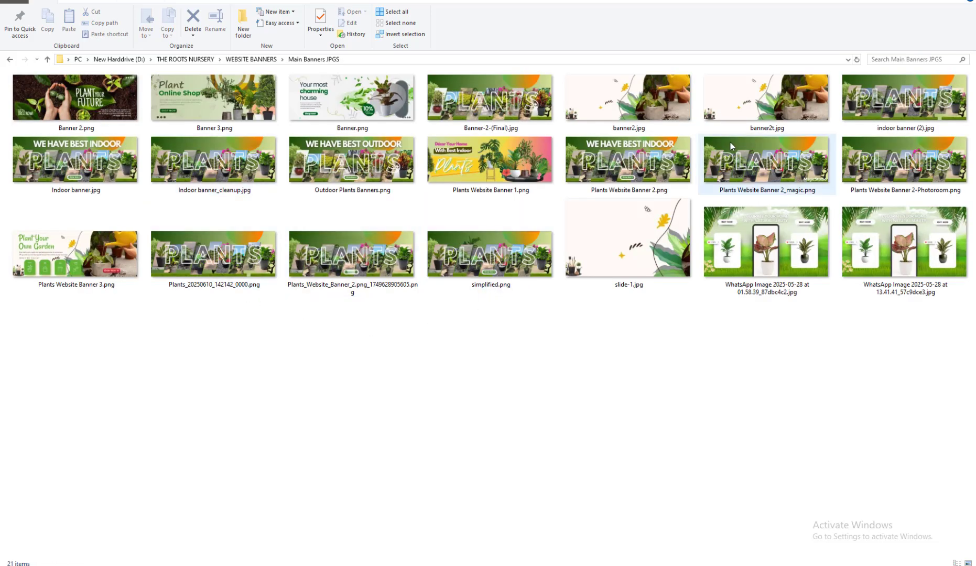
- Look through the plant banners and upload Outdoor Plants Banners.png to the insMind text remover
click(621, 184)
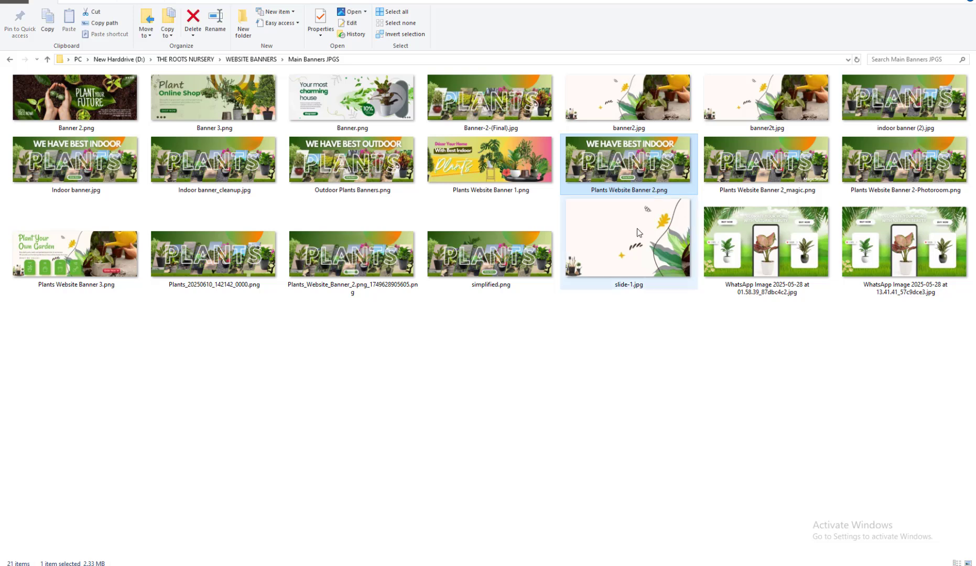
click(793, 170)
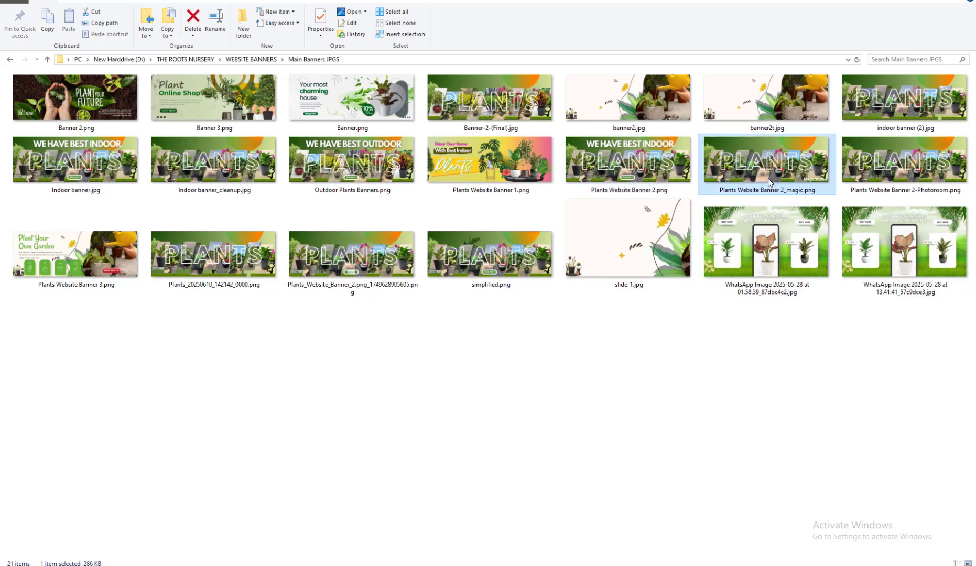
click(303, 324)
click(394, 163)
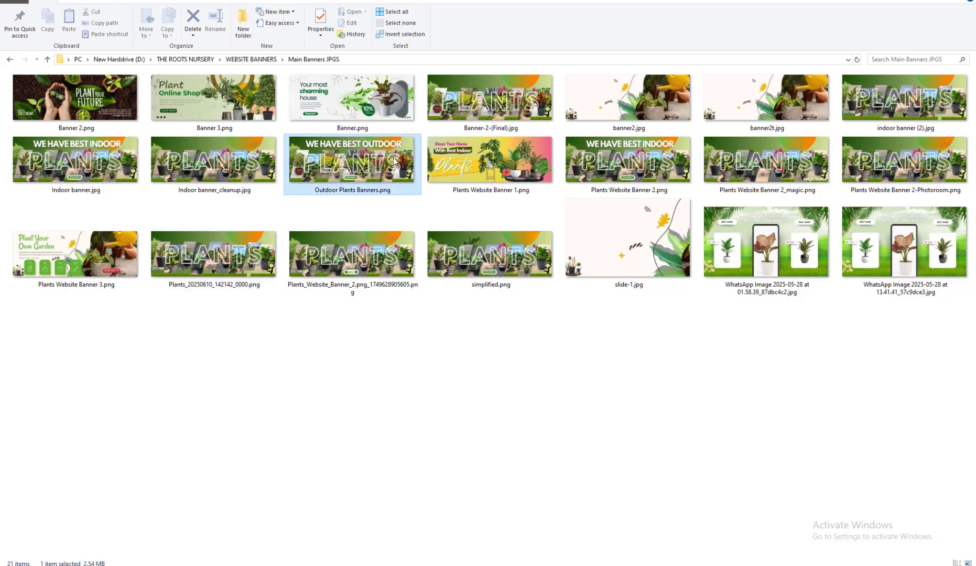
click(744, 163)
click(616, 155)
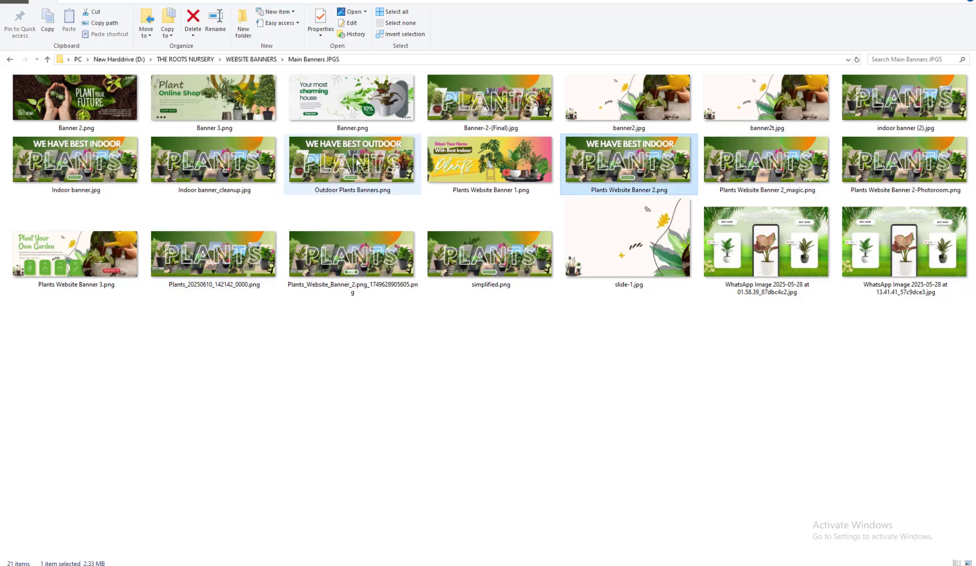
mouse_move(344, 158)
mouse_down()
mouse_move(256, 516)
mouse_move(264, 563)
mouse_move(364, 363)
mouse_move(489, 283)
mouse_up()
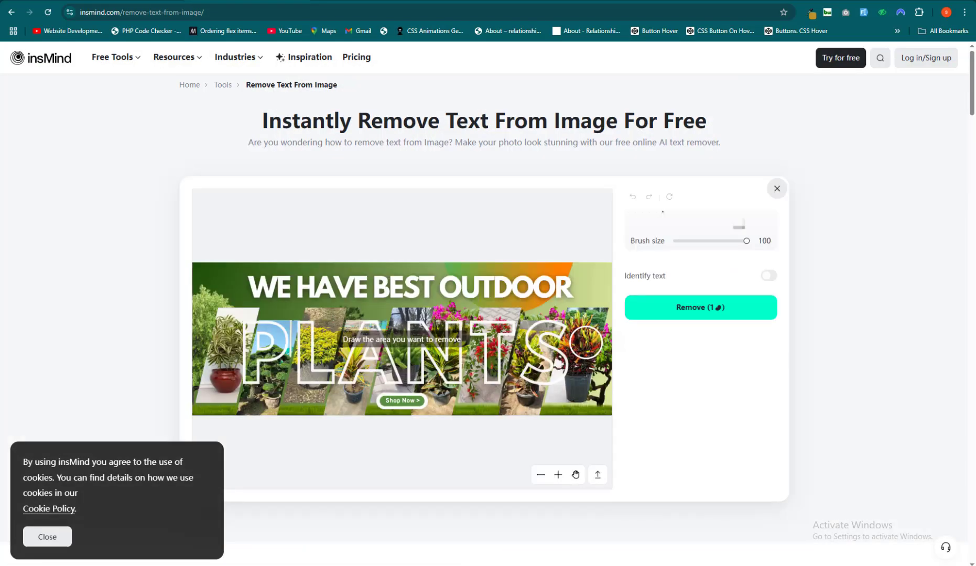
- Dismiss the cookie notice, turn on Identify text, and brush over the "WE HAVE BEST OUTDOOR" headline
click(46, 536)
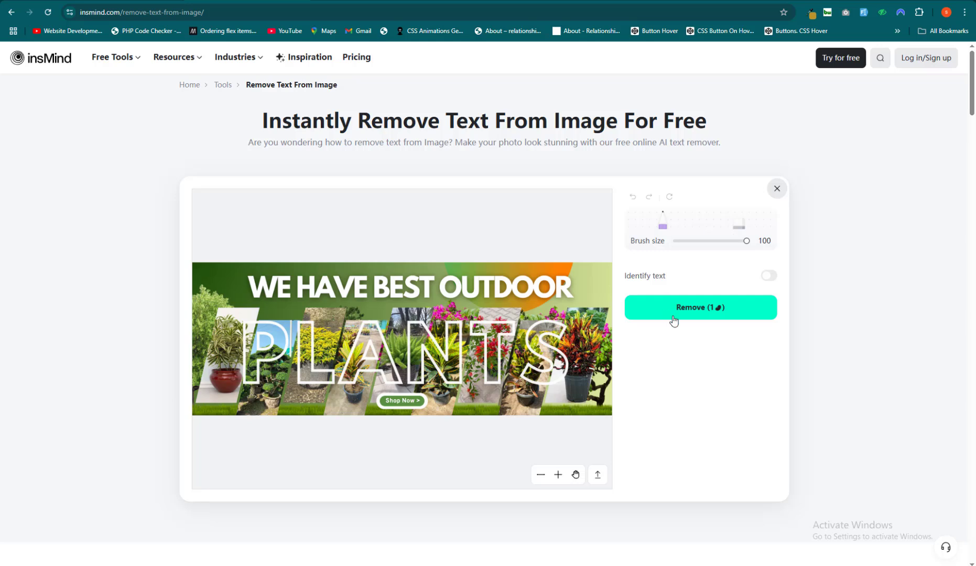
click(769, 276)
drag(568, 287, 260, 292)
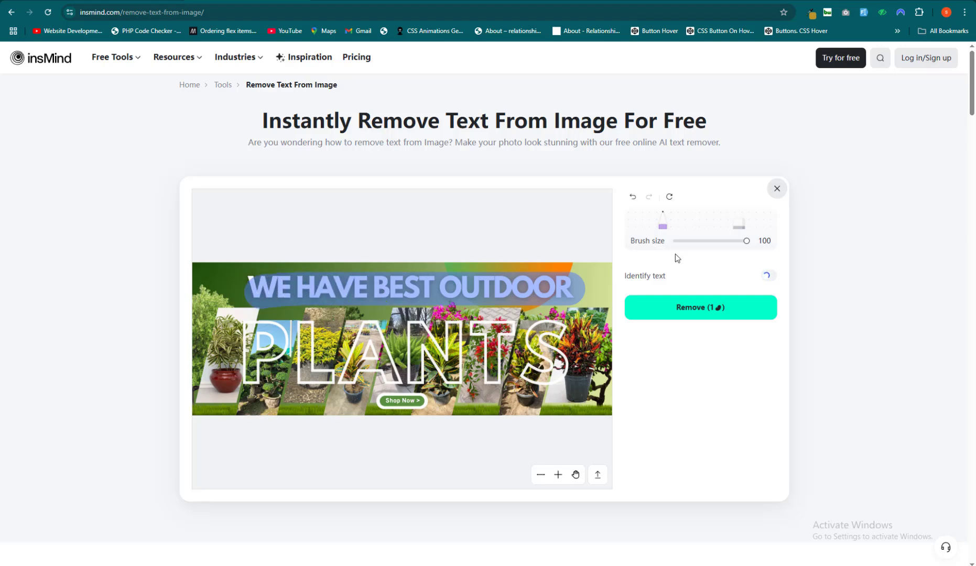
- Run the removal on the marked headline and sign in to insMind with the listed Google account
click(699, 310)
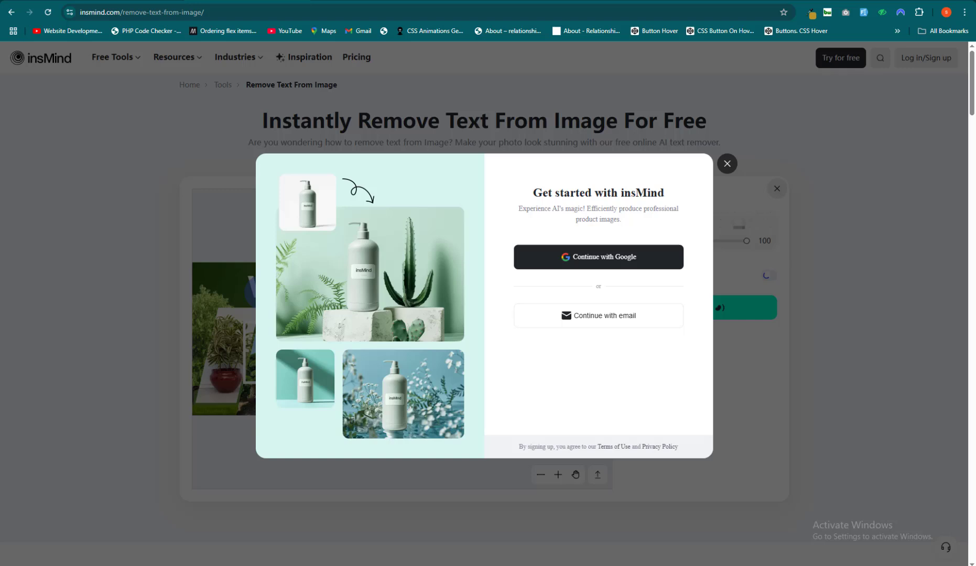
click(557, 256)
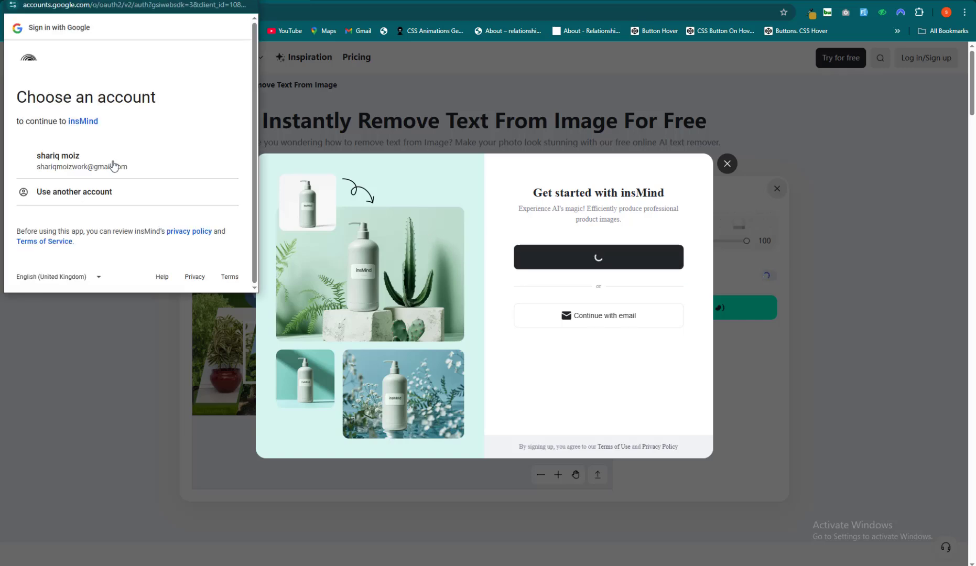
click(113, 164)
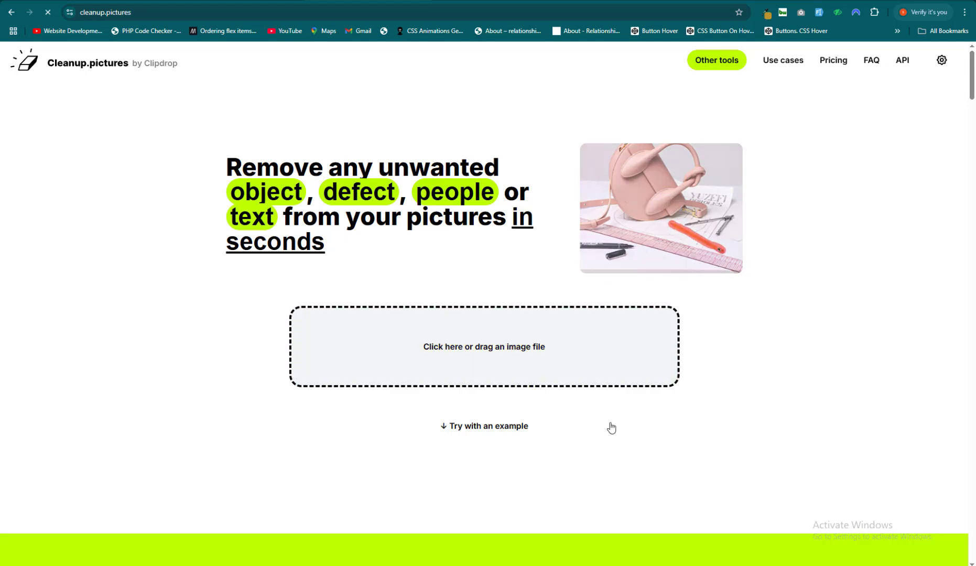
- Upload Outdoor Plants Banners.png to Cleanup.pictures and continue with the free SD version
key(alt+Tab)
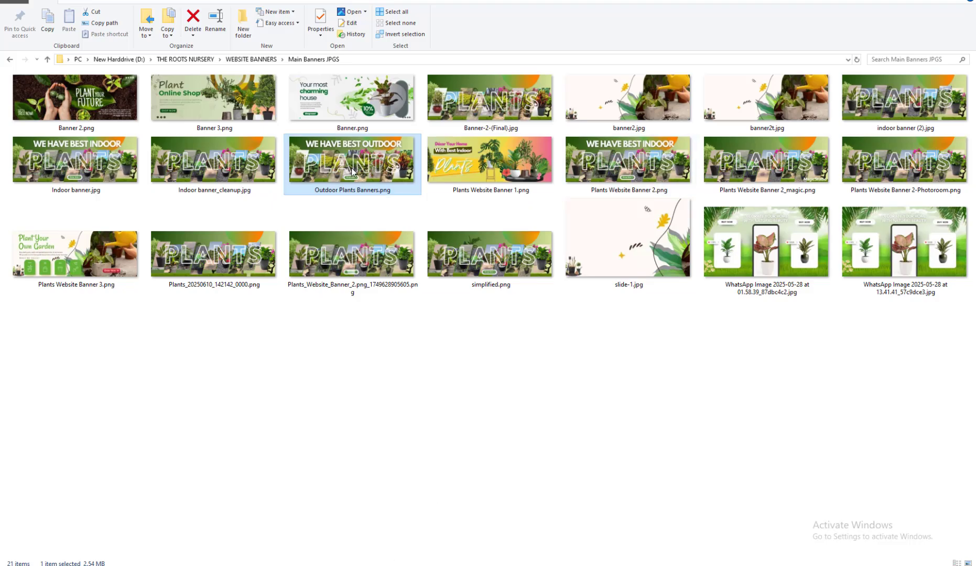
drag(351, 169, 357, 343)
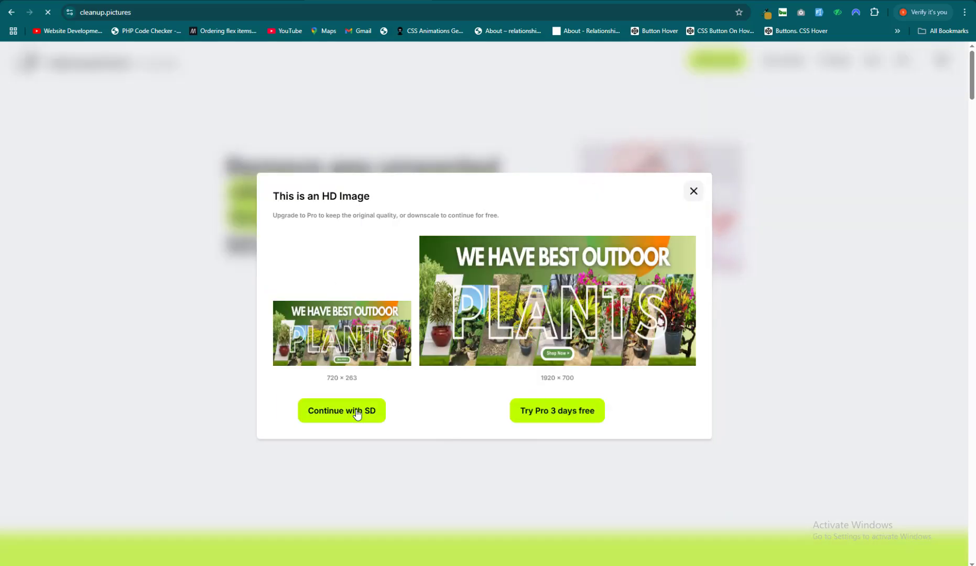
click(355, 411)
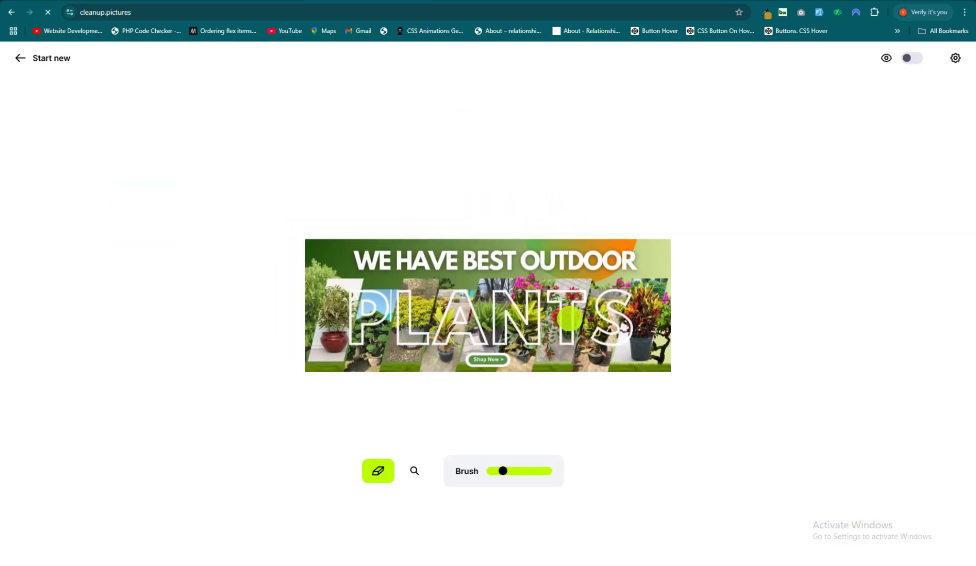
- Erase the "WE HAVE BEST OUTDOOR" headline with its leftover traces and the Shop Now button from the banner
mouse_move(619, 260)
mouse_down()
mouse_move(632, 258)
mouse_move(360, 258)
mouse_up()
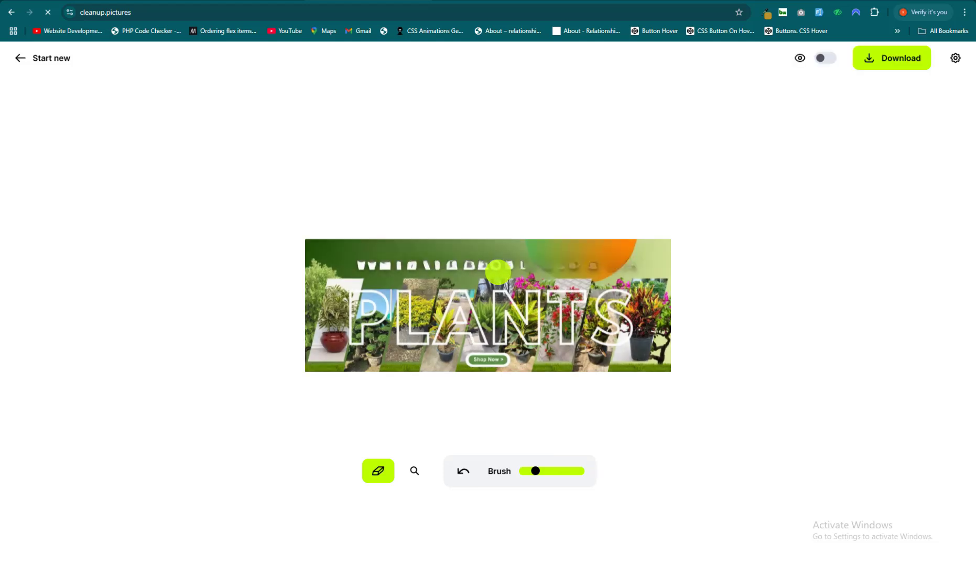
drag(516, 265, 359, 264)
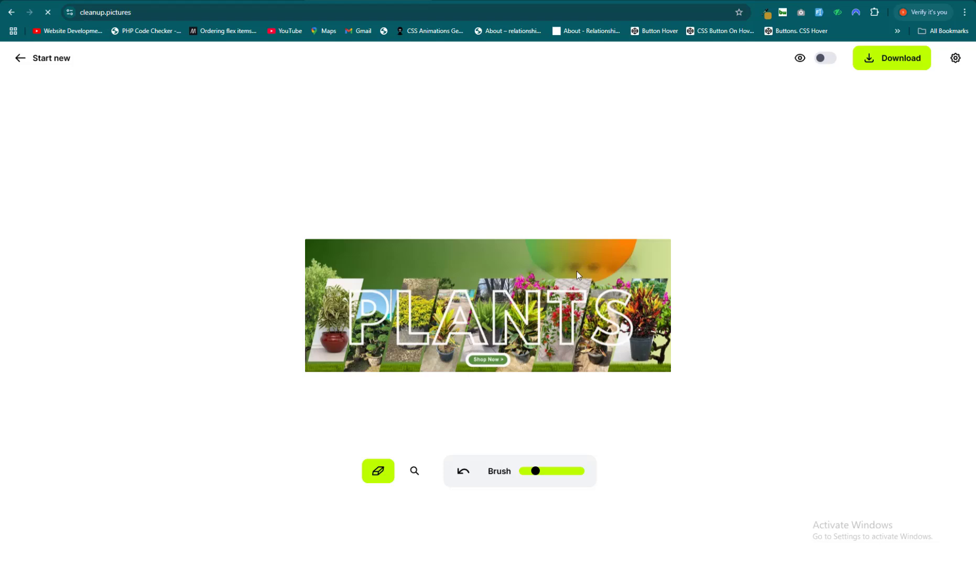
mouse_move(576, 271)
mouse_down()
mouse_move(635, 268)
mouse_move(537, 267)
mouse_up()
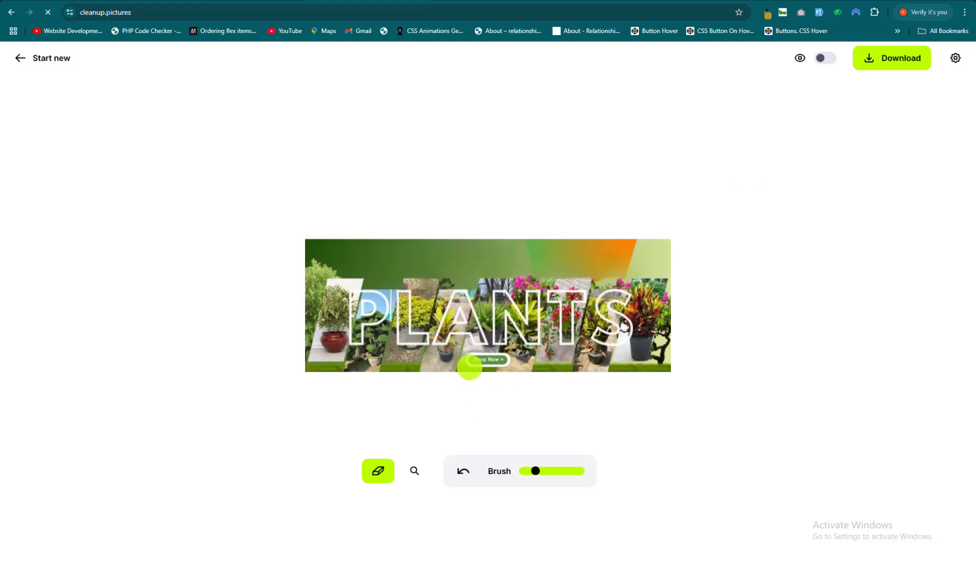
drag(469, 363, 509, 363)
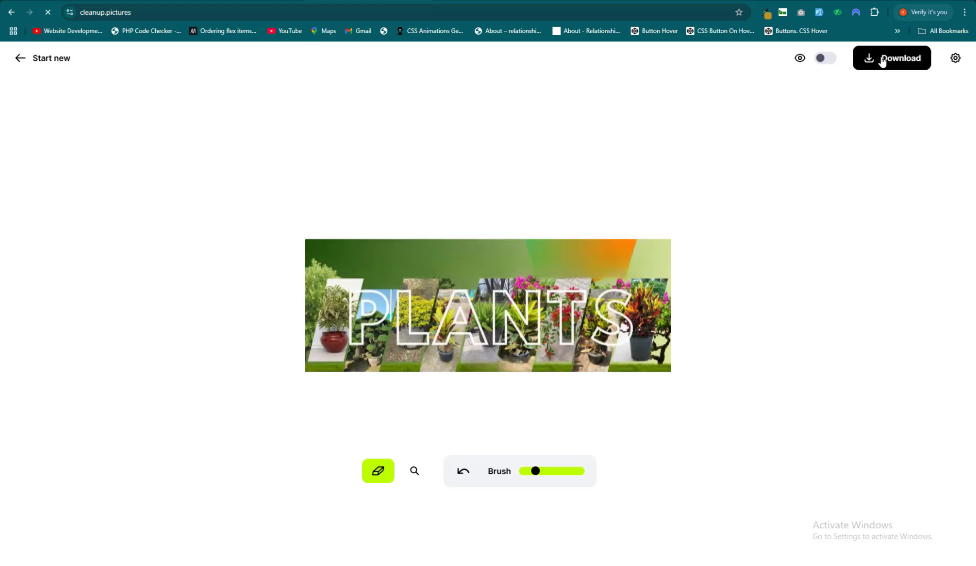
- Compare the cleaned banner with the original by switching the before-and-after view on and off
click(824, 60)
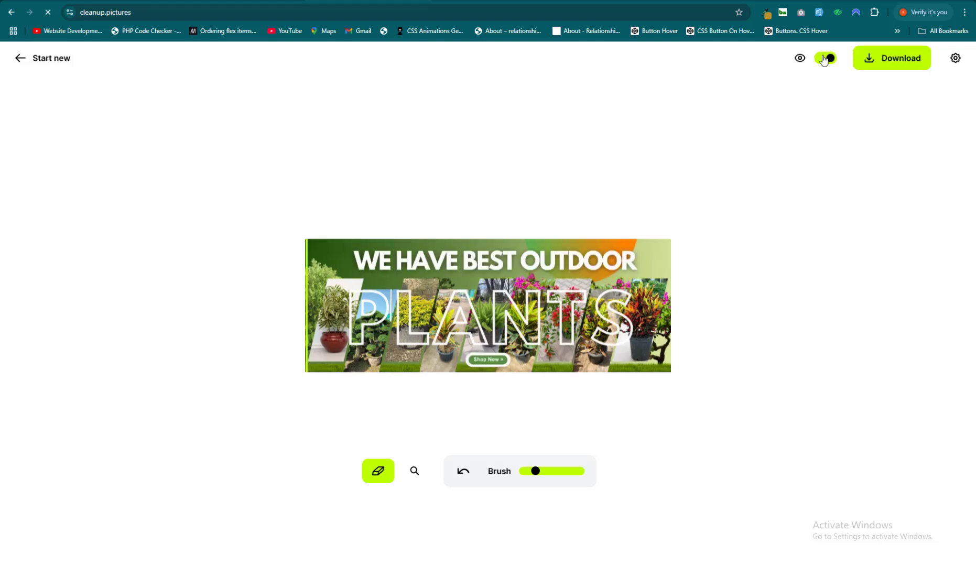
click(824, 60)
click(824, 60)
click(824, 60)
click(824, 60)
click(824, 60)
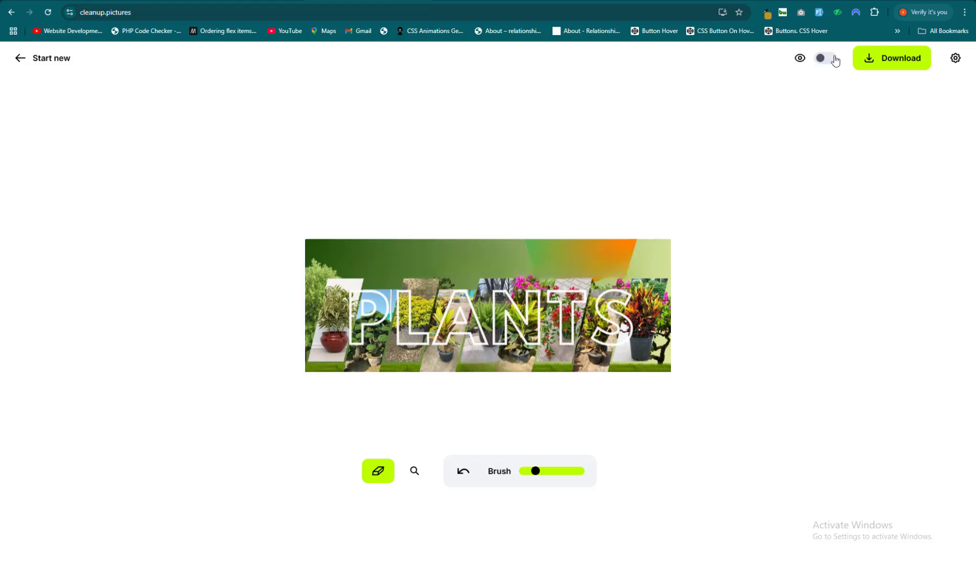
- Download the cleaned banner and open the saved image from the desktop
click(895, 60)
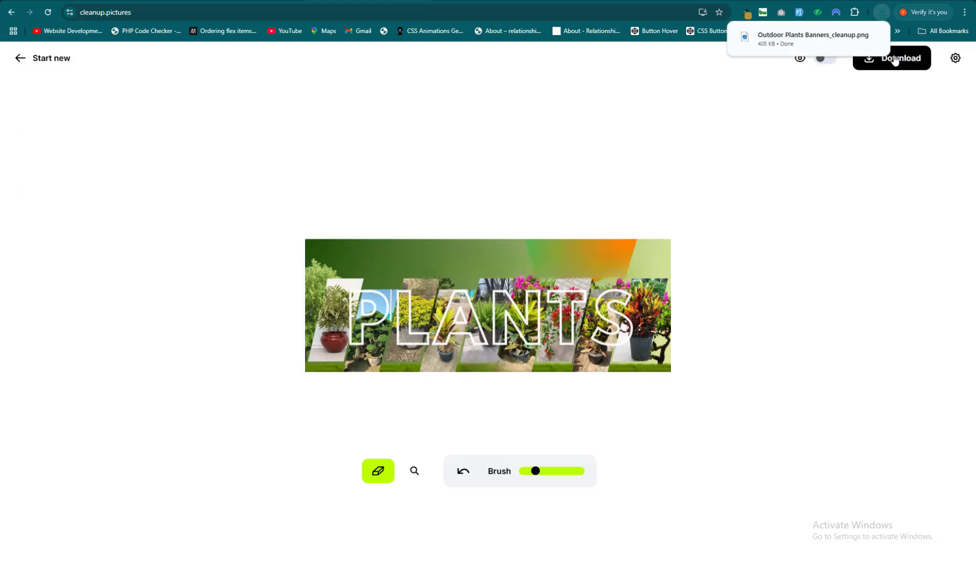
key(super+d)
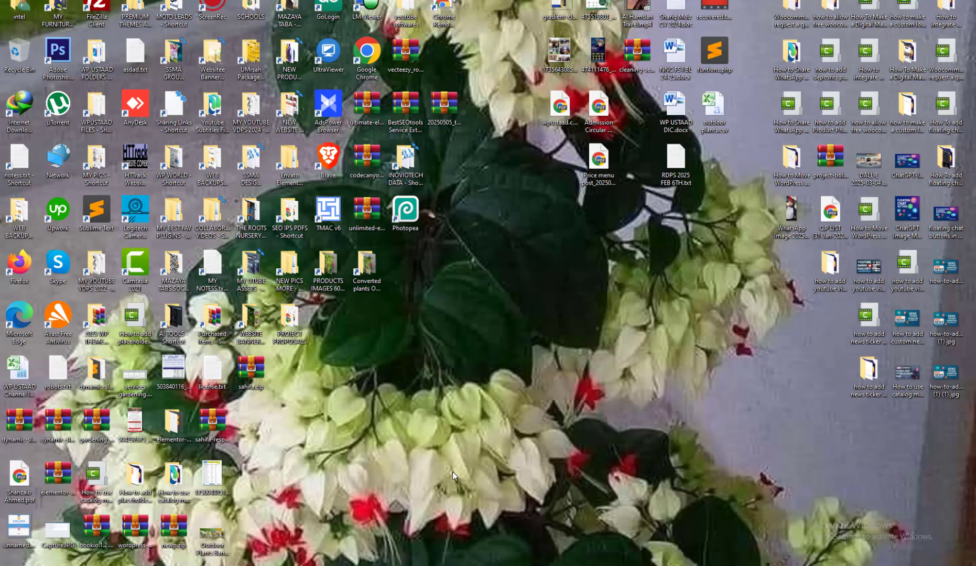
double_click(216, 531)
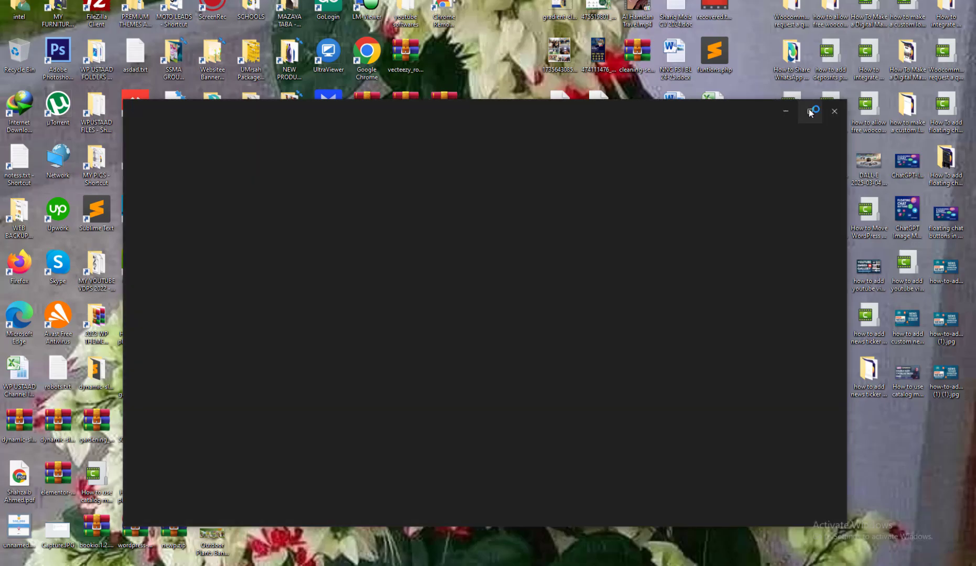
- View the downloaded banner in the maximized image viewer at 100% zoom, then close the viewer
click(810, 111)
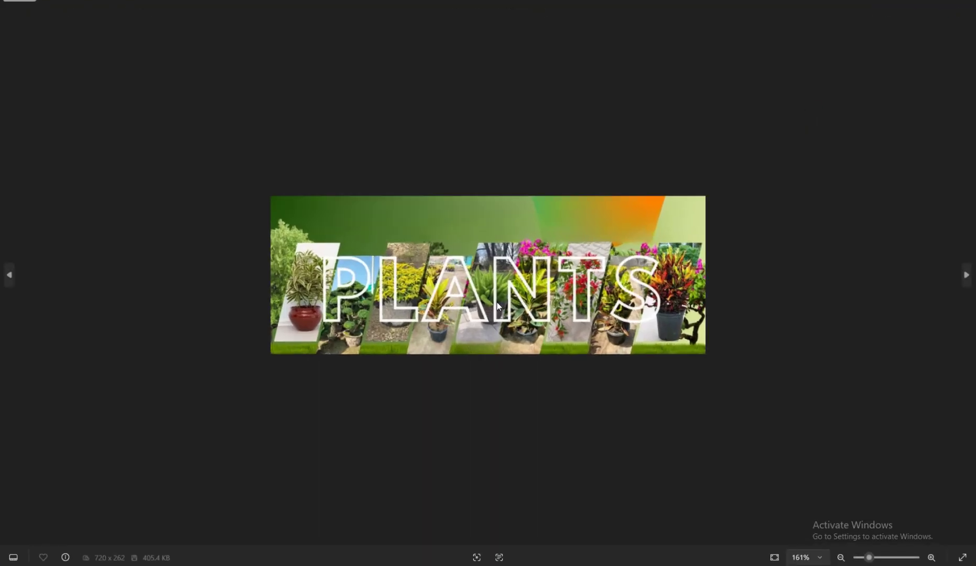
scroll(497, 296, down, 3)
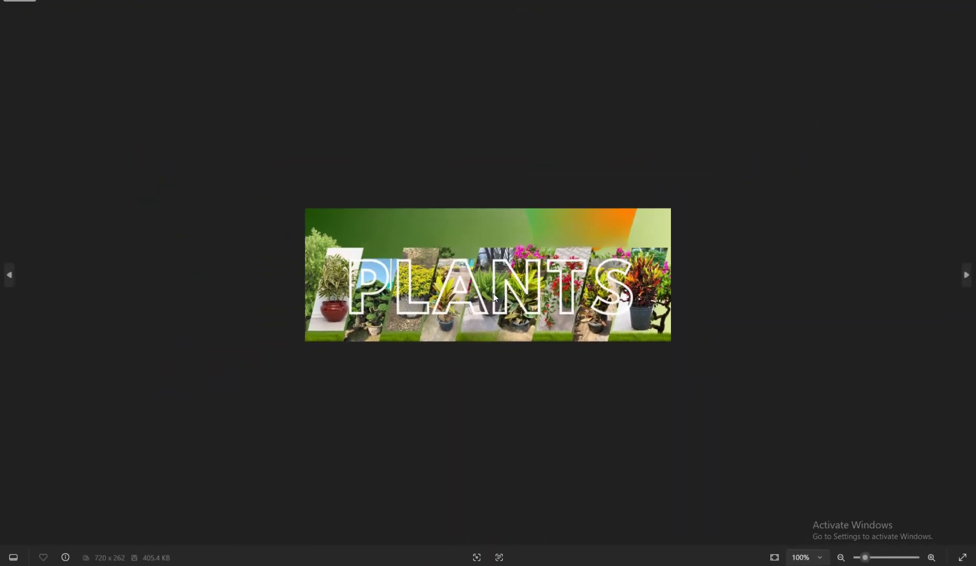
click(963, 2)
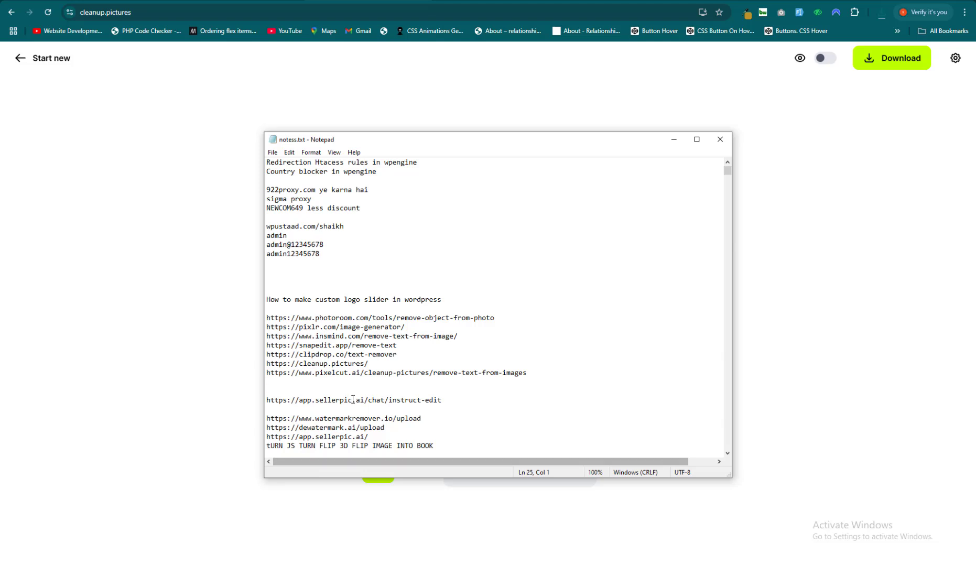
drag(543, 372, 249, 372)
key(ctrl+c)
key(alt+Tab)
key(ctrl+t)
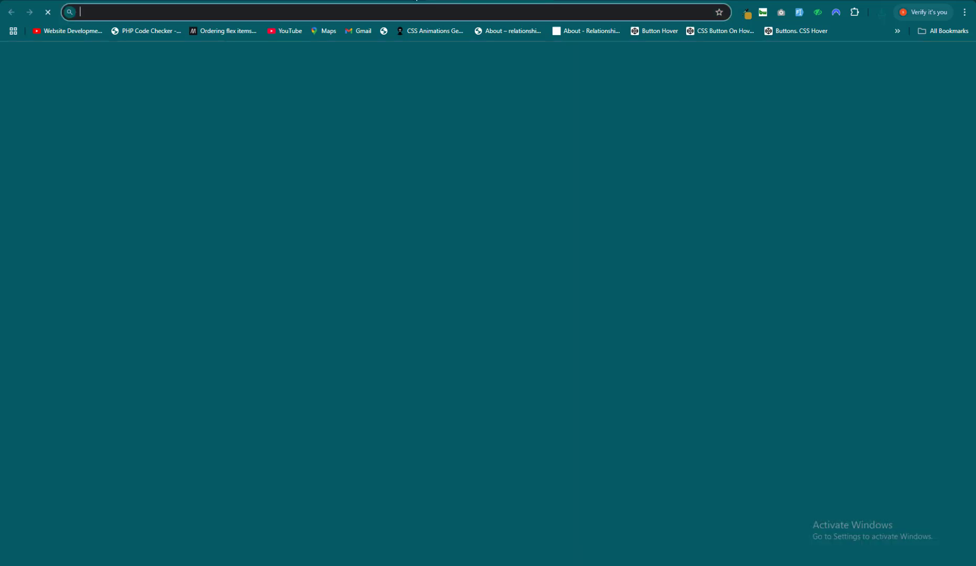
key(ctrl+v)
key(Return)
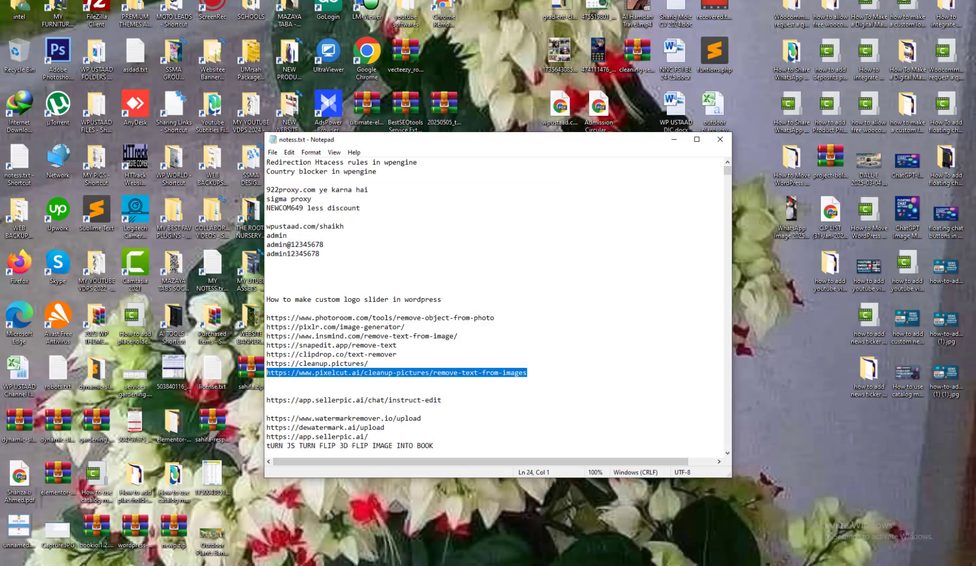
click(353, 535)
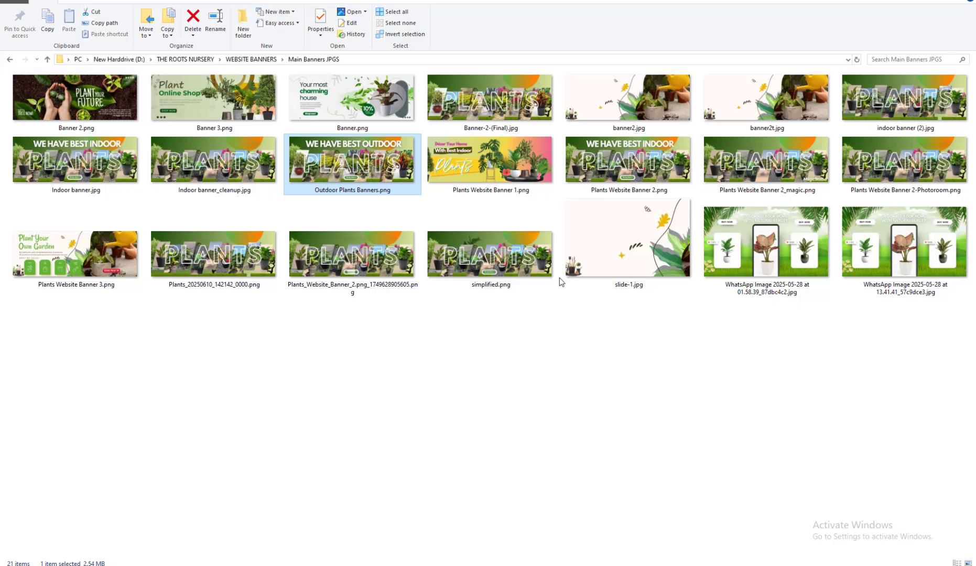
drag(610, 157, 493, 327)
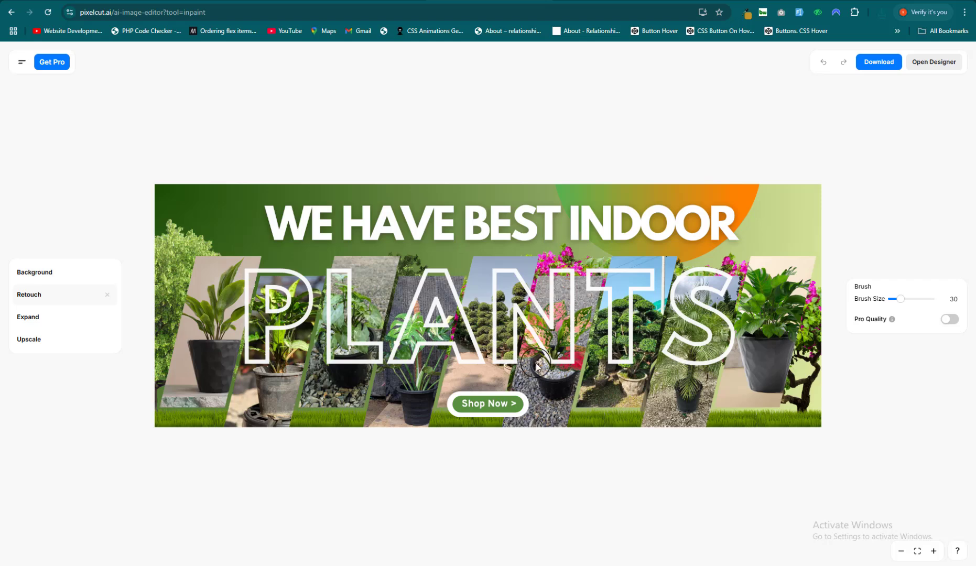
- Erase the "WE HAVE BEST INDOOR" headline with its leftover traces and the Shop Now button from the banner
drag(726, 221, 280, 221)
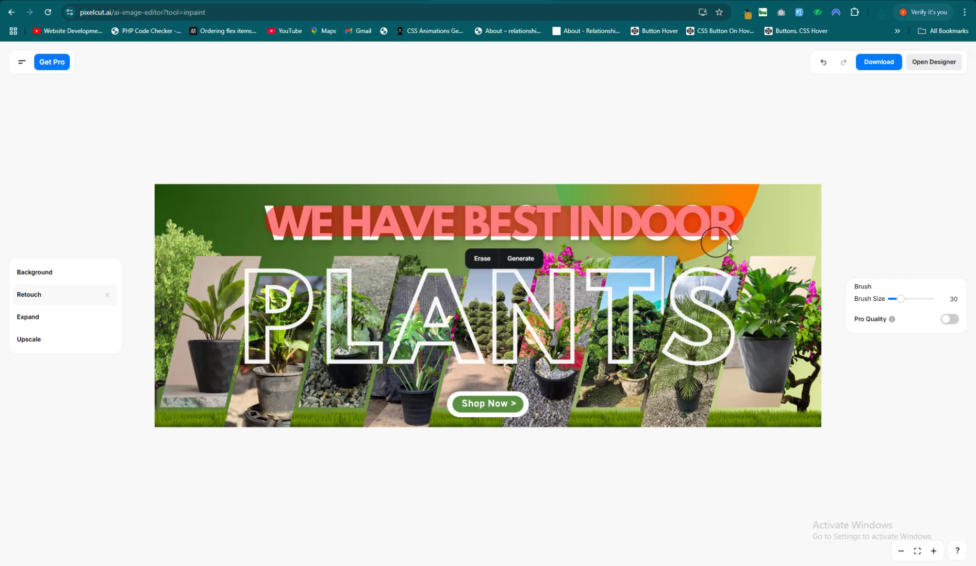
mouse_move(738, 236)
mouse_down()
mouse_move(276, 242)
mouse_move(269, 213)
mouse_up()
click(481, 276)
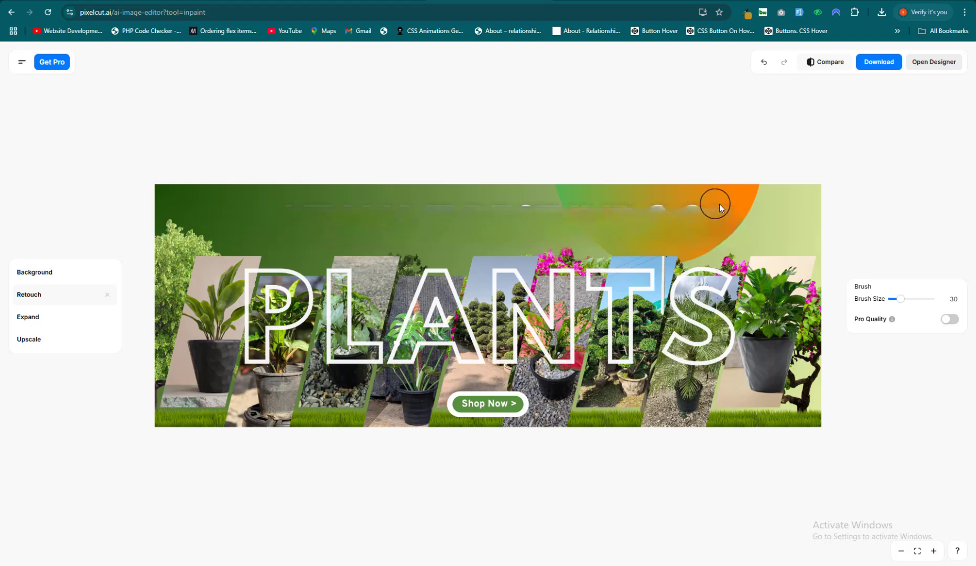
drag(719, 203, 280, 203)
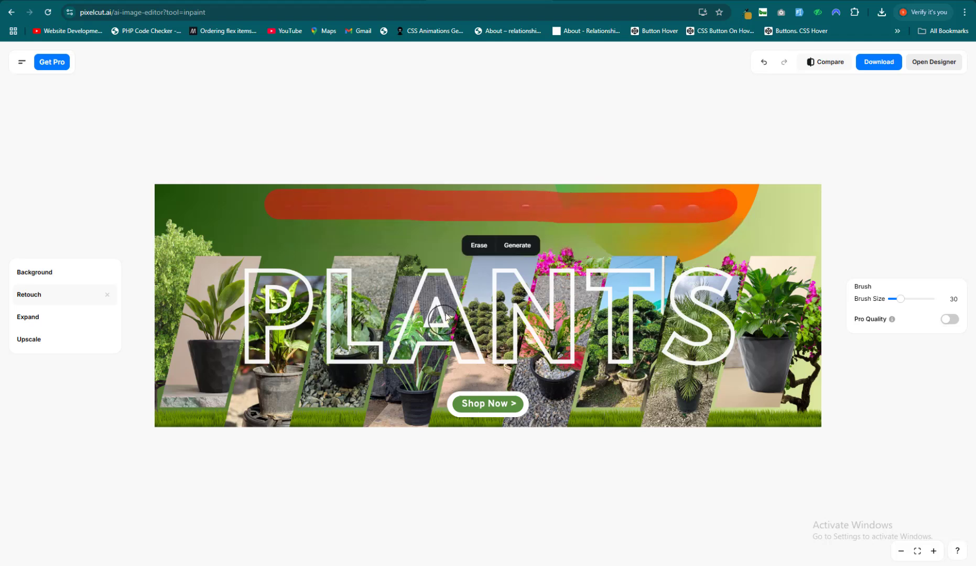
click(479, 246)
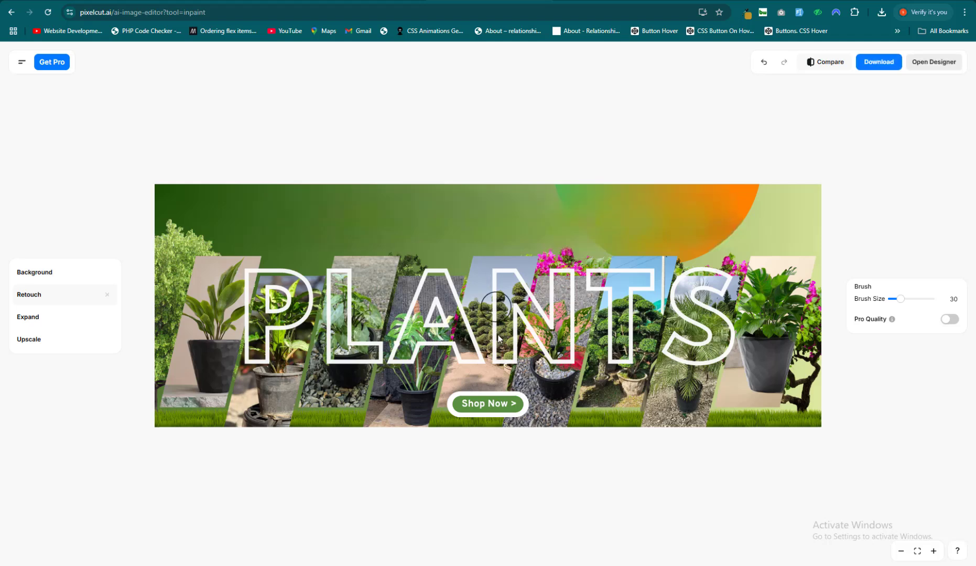
drag(446, 403, 526, 409)
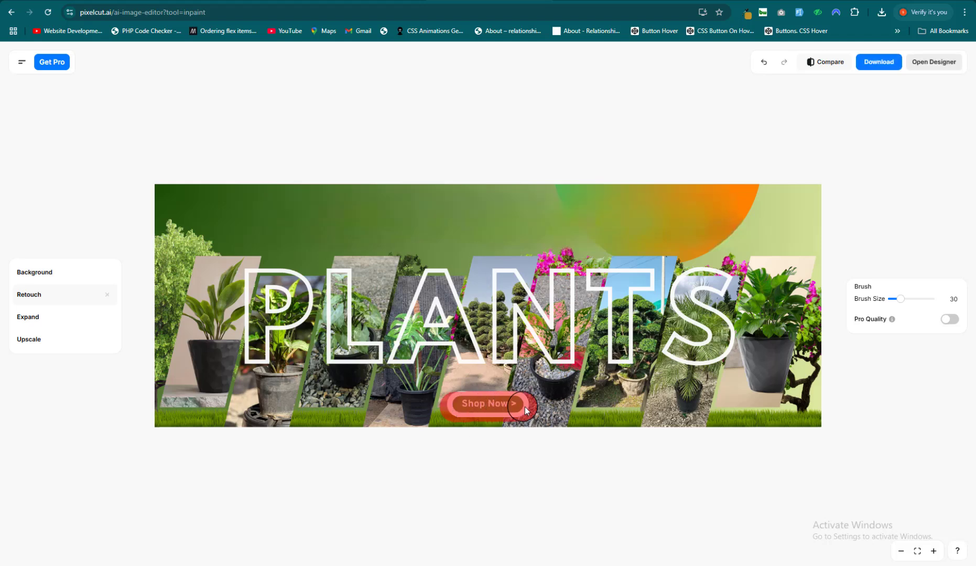
click(460, 447)
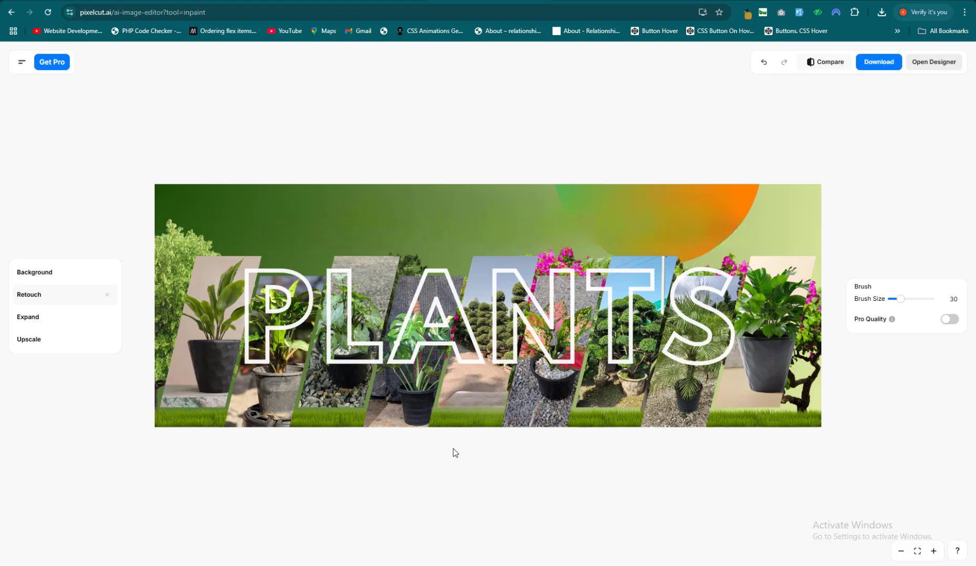
- Try to enable Pro Quality, dismiss the sign-up prompt, and set the retouch brush size to 25
click(946, 321)
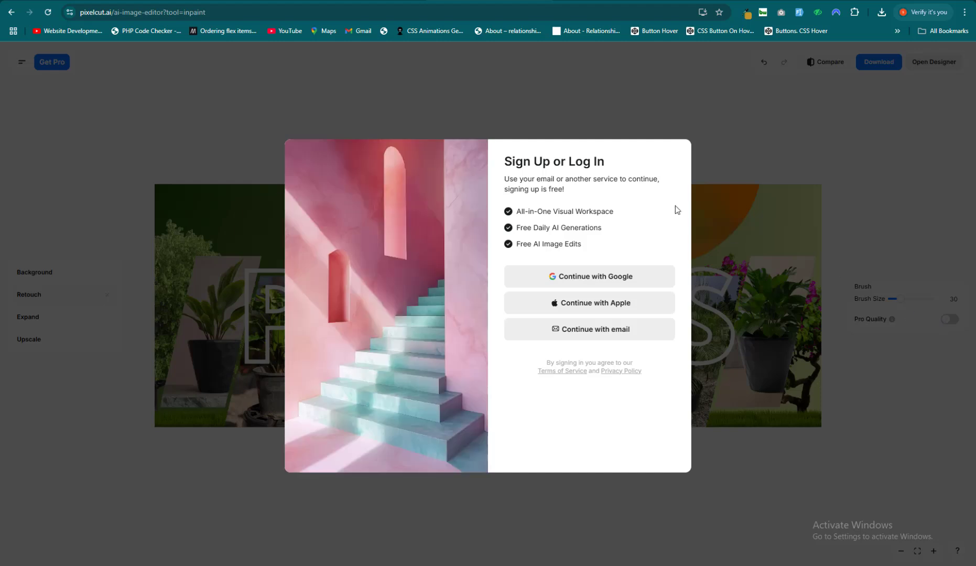
click(726, 175)
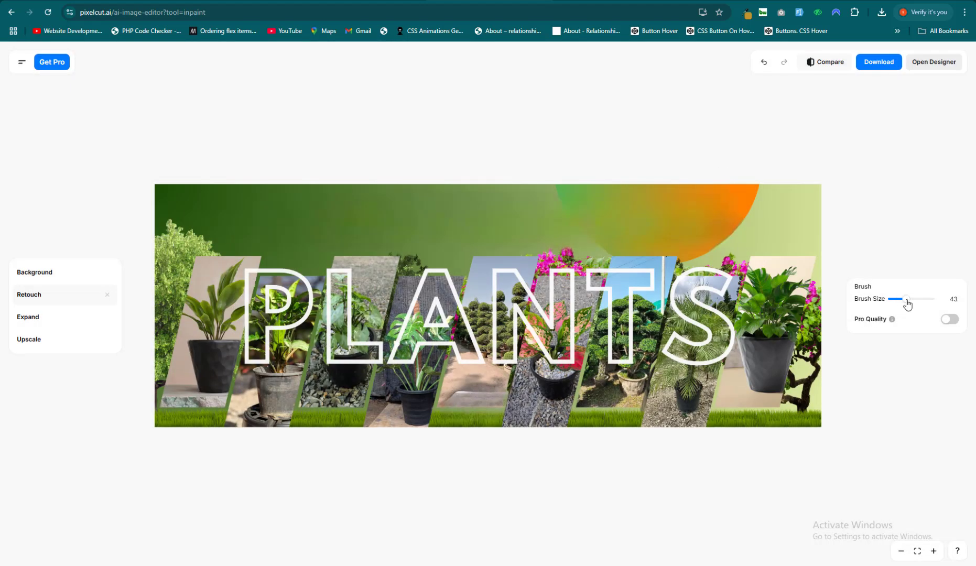
drag(907, 304, 909, 303)
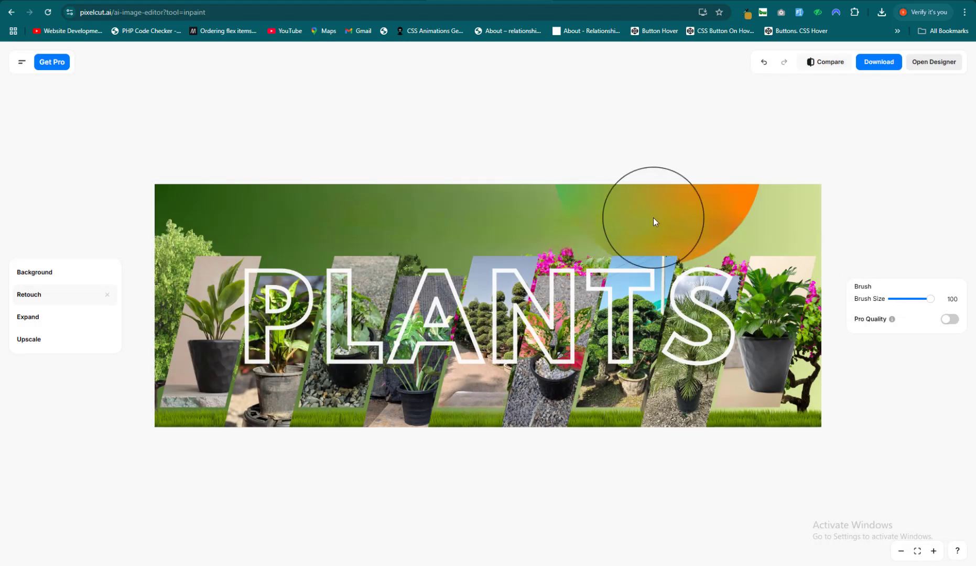
click(899, 300)
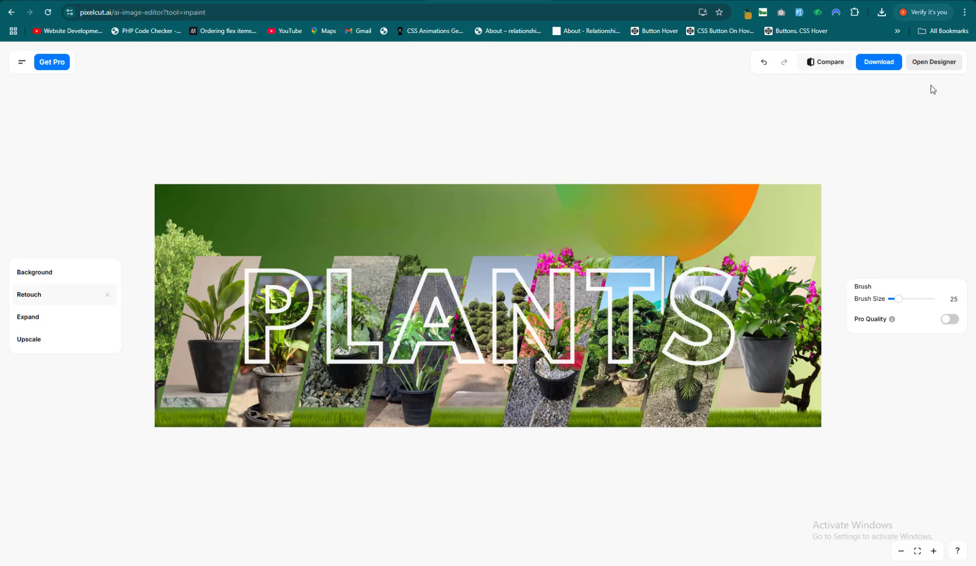
- Try to open the banner in the designer, dismiss the sign-up prompt, and compare the result with the original
click(931, 69)
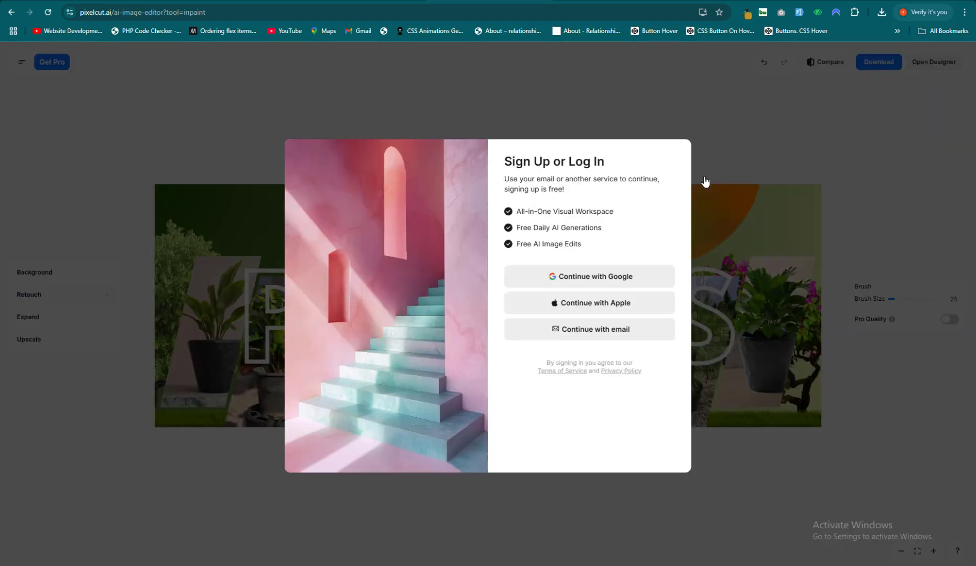
click(748, 163)
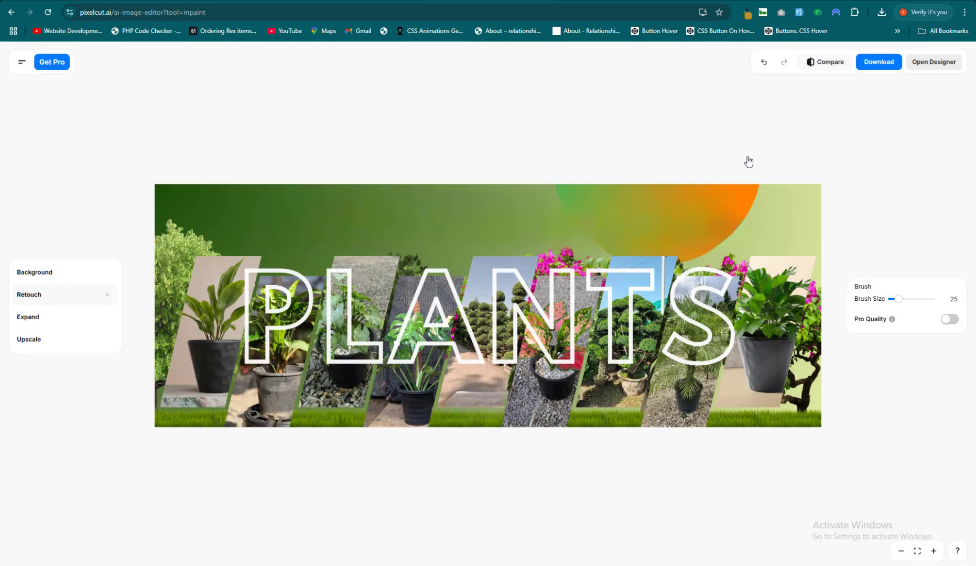
click(838, 63)
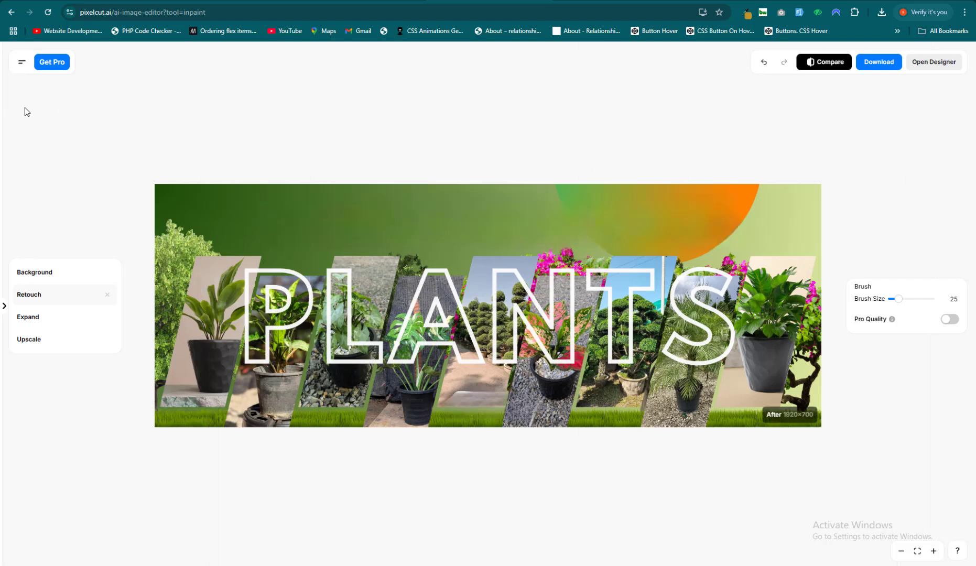
- Request the designer again and sign in to Pixelcut with the existing Google account
click(922, 65)
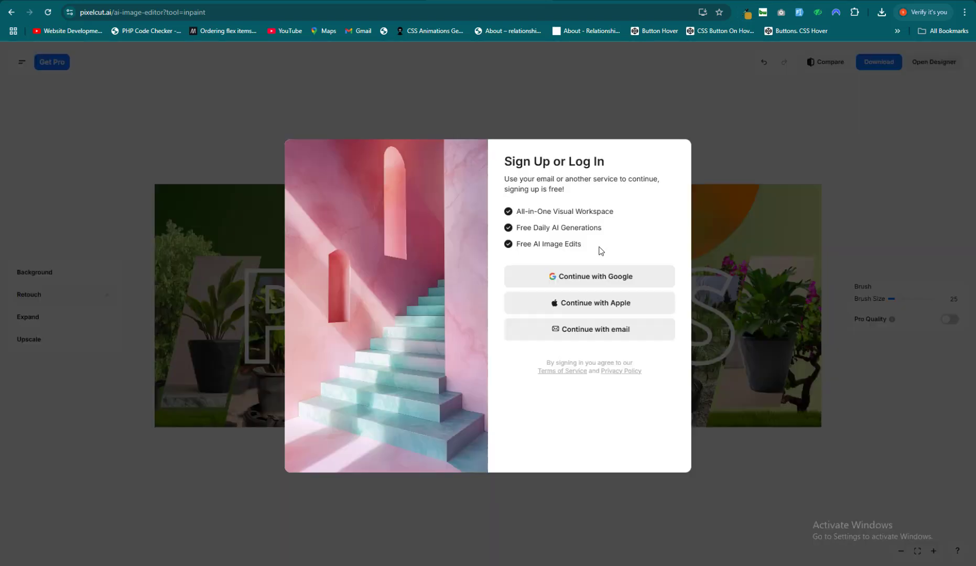
click(576, 285)
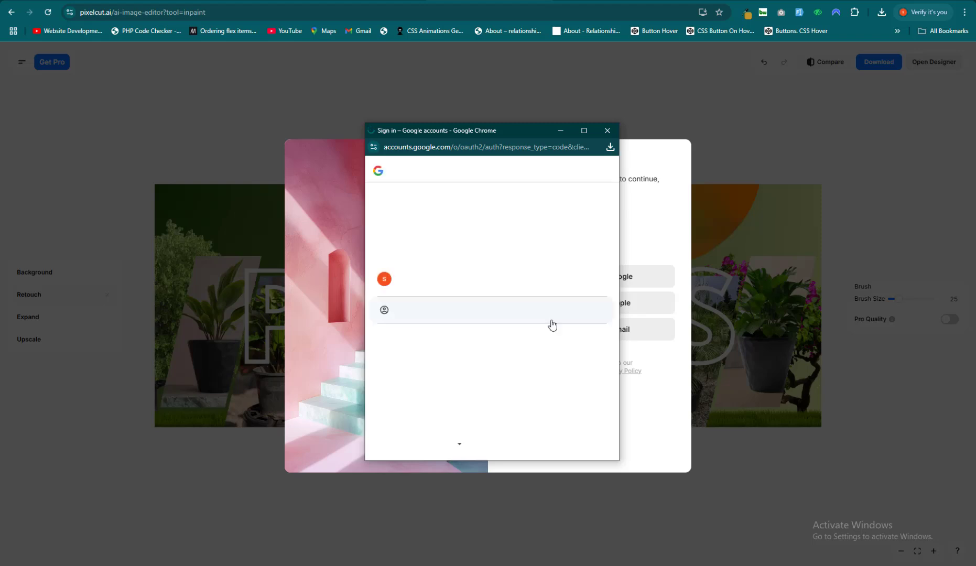
click(442, 279)
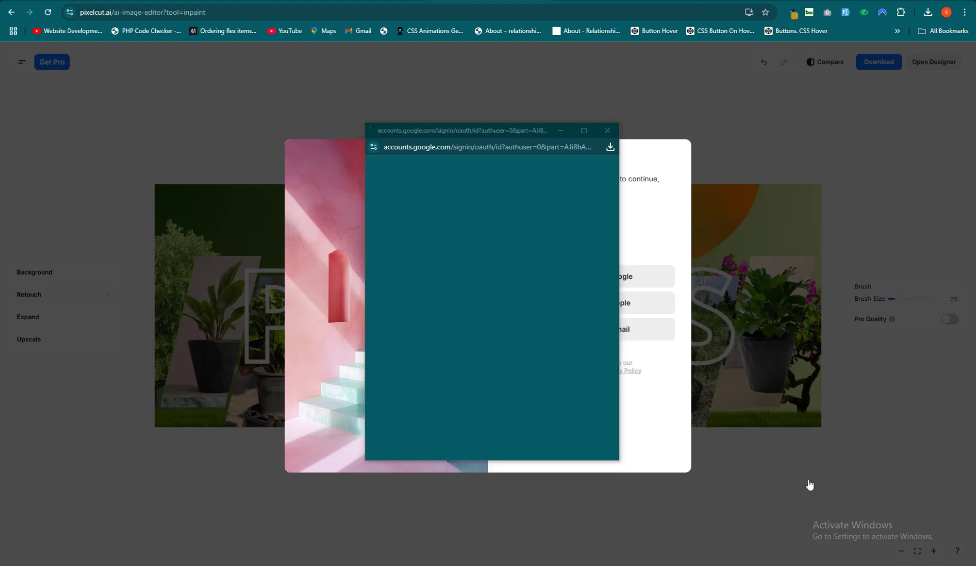
click(542, 351)
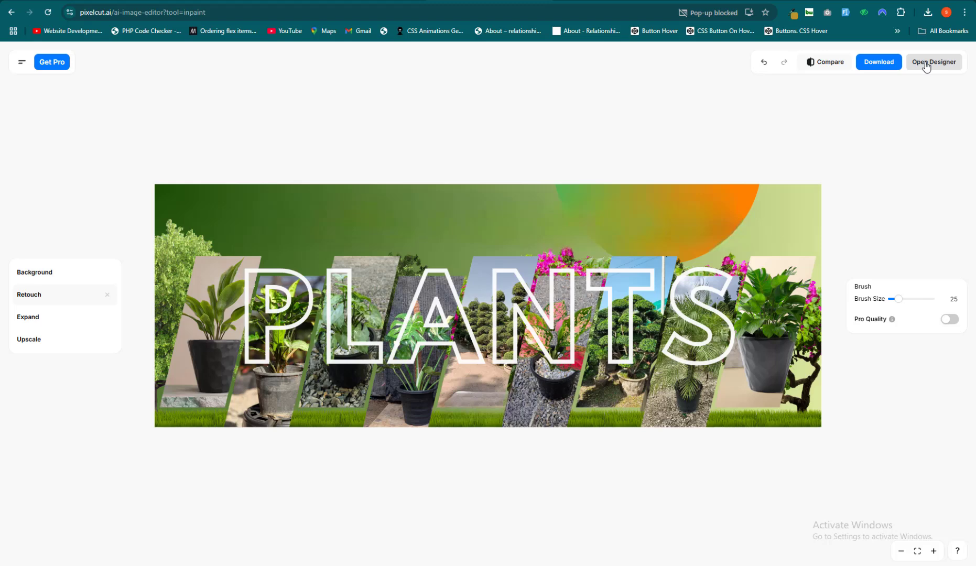
- Always allow pop-ups and redirects from pixelcut.ai and open the cleaned banner in the designer
click(926, 63)
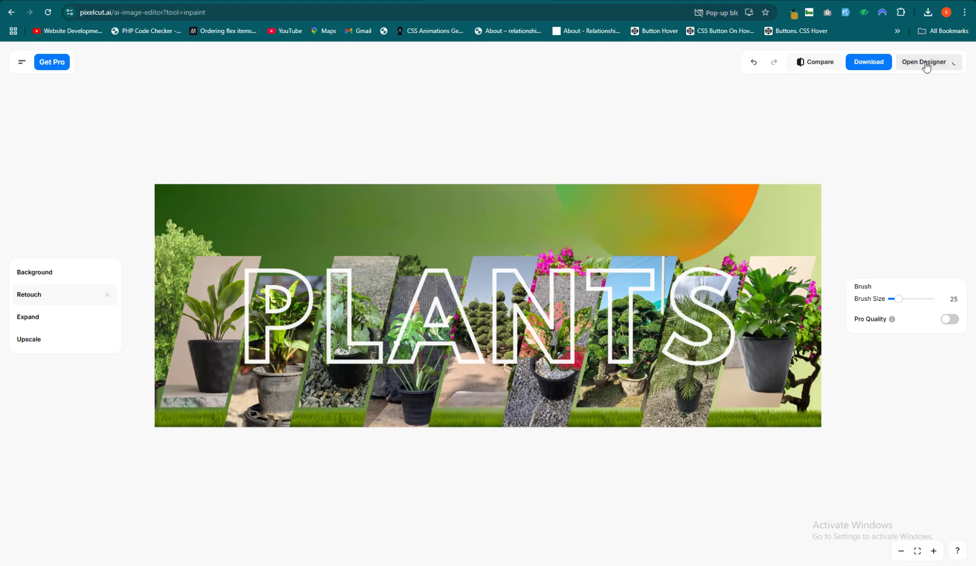
click(734, 14)
click(657, 77)
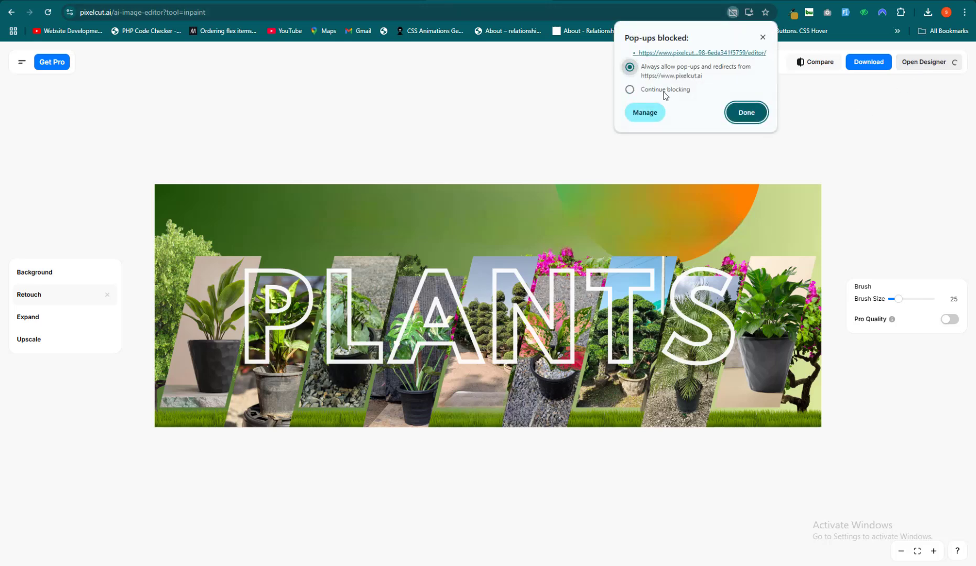
click(745, 111)
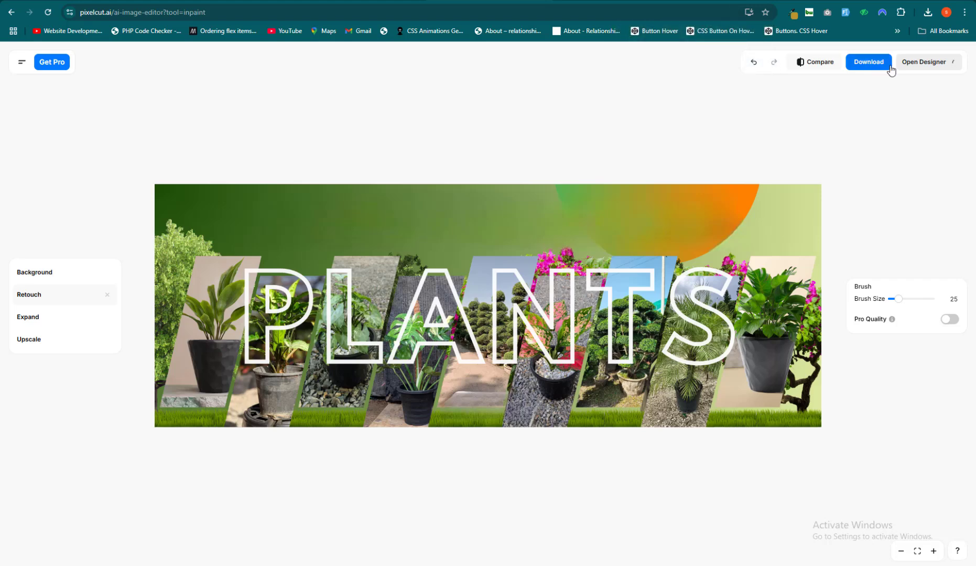
click(922, 62)
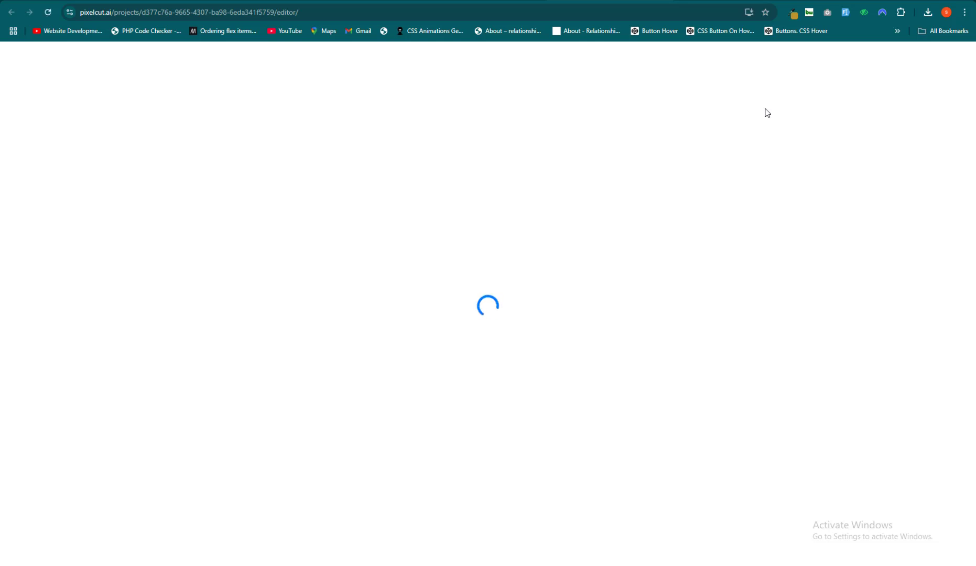
key(ctrl+shift+Tab)
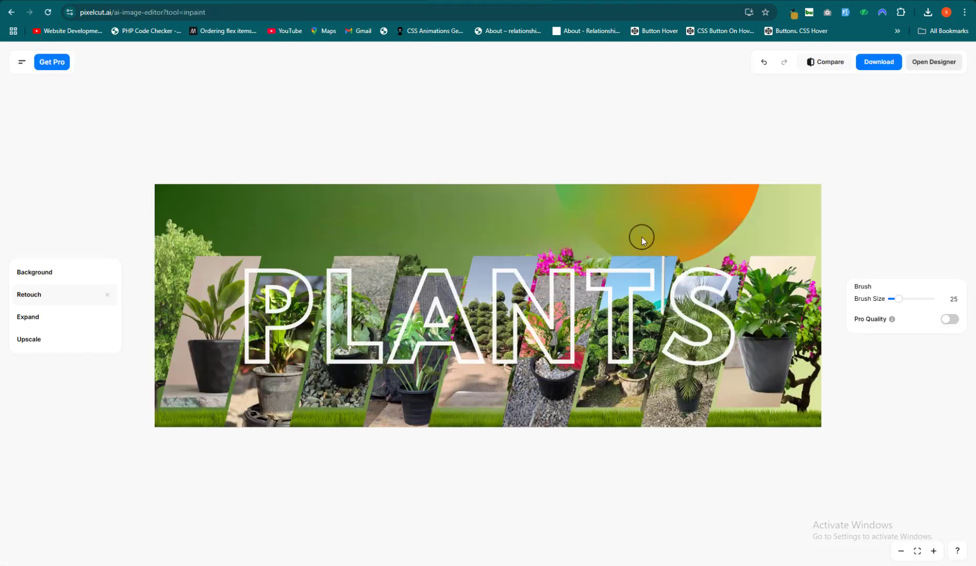
key(ctrl+Tab)
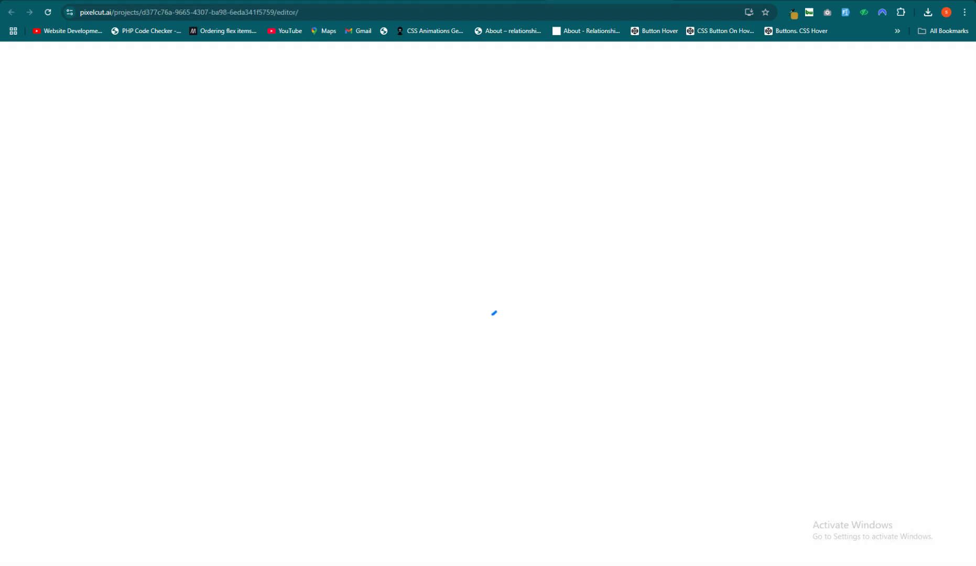
- Return to the image editor, remove the banner's background, and try several solid background colors, ending on dark maroon
key(ctrl+shift+Tab)
click(70, 278)
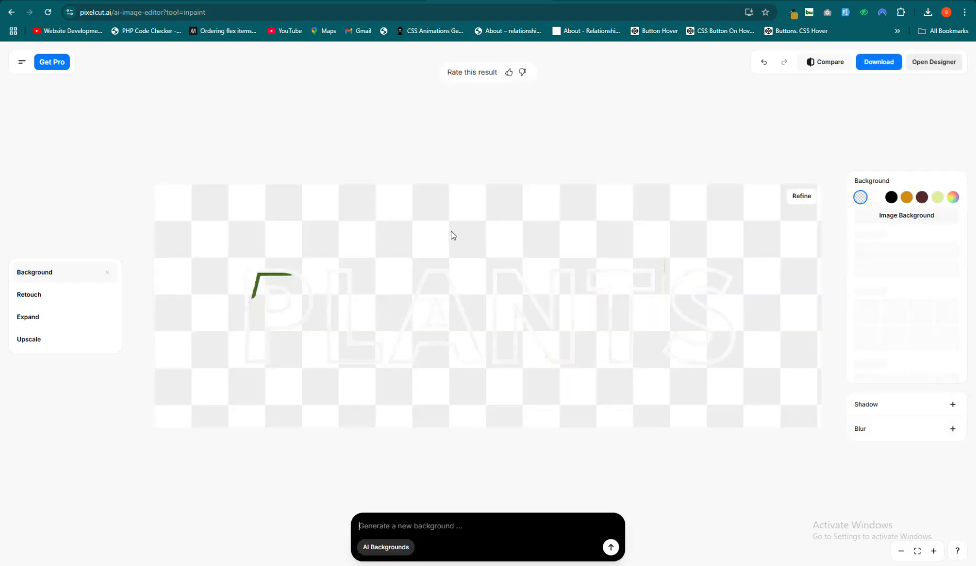
click(906, 198)
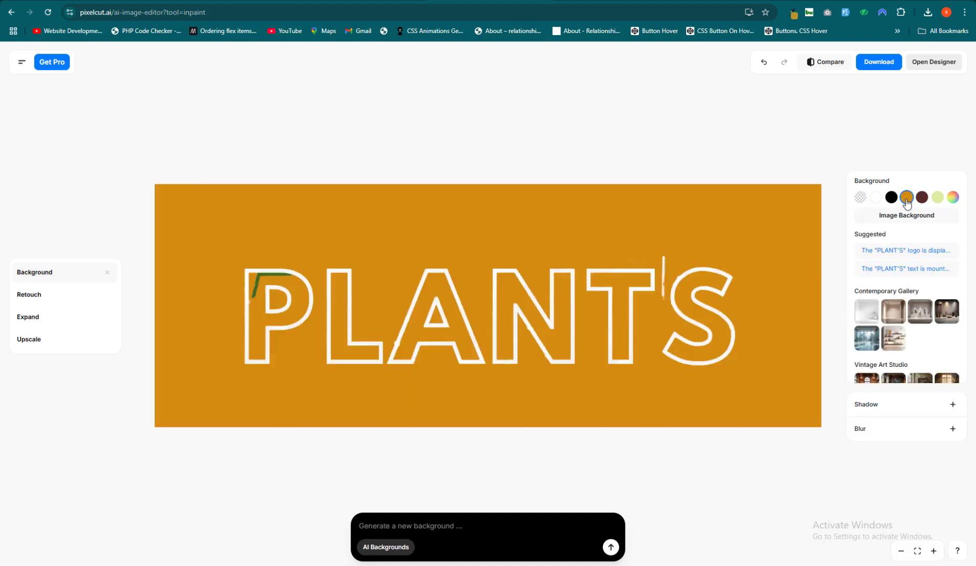
click(922, 198)
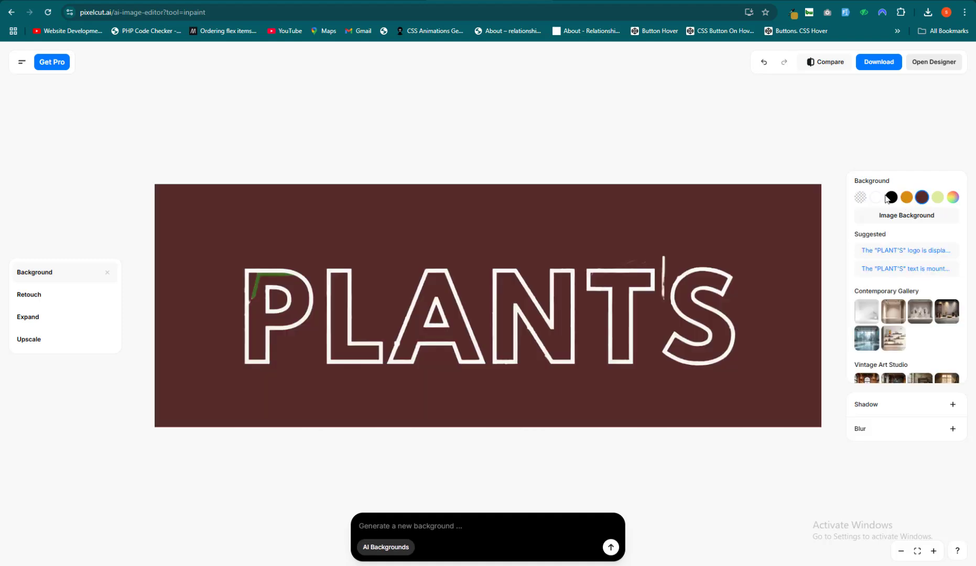
click(890, 198)
click(951, 198)
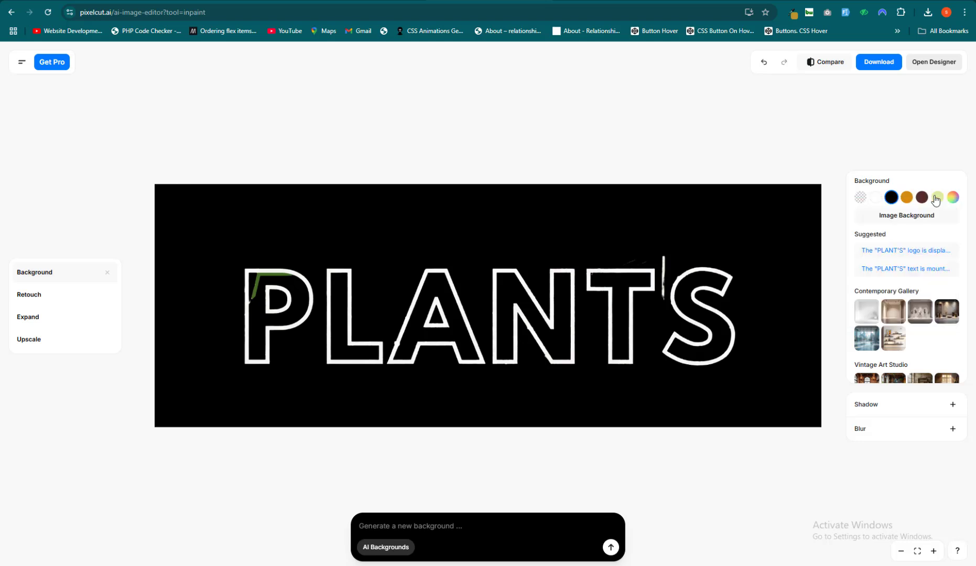
click(937, 198)
click(921, 198)
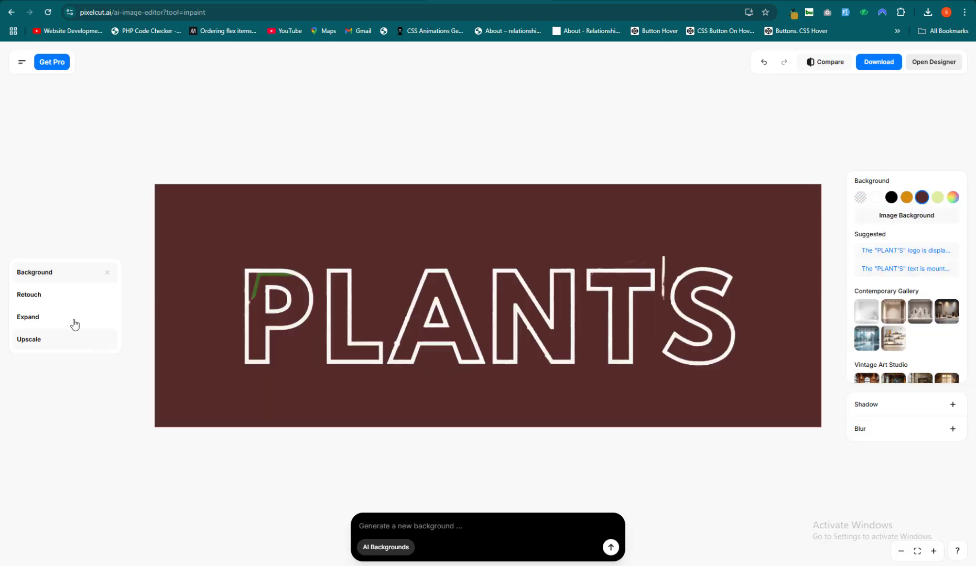
- Try the Retouch brush over the lettering and the Expand tool at the custom 1920 × 700 size
click(65, 298)
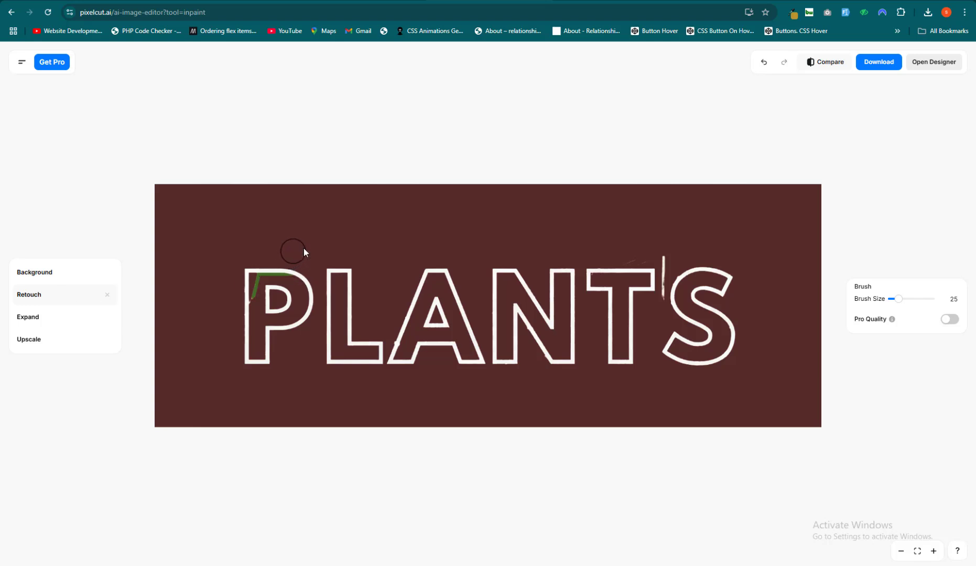
drag(296, 247, 456, 242)
mouse_move(499, 286)
mouse_down()
mouse_move(475, 361)
mouse_move(461, 367)
mouse_up()
click(35, 317)
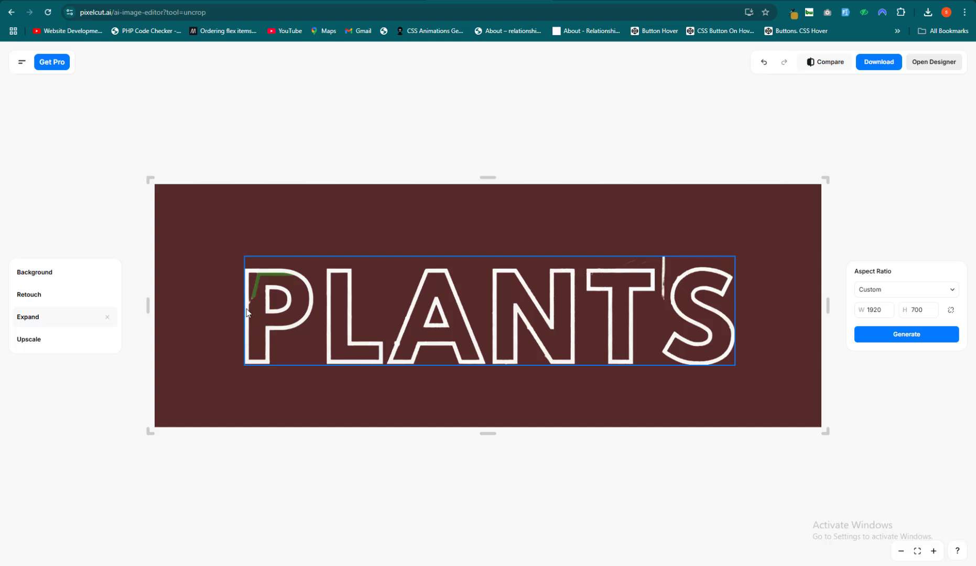
click(912, 335)
click(525, 345)
- Examine the Upscale options, checking the model choices and comparing the 2x and 4x factors
click(48, 341)
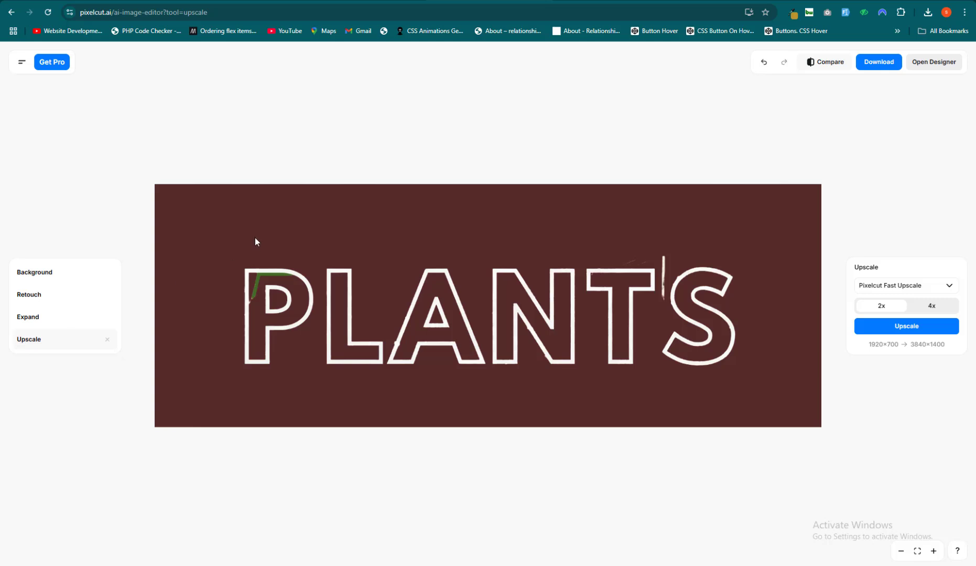
click(936, 311)
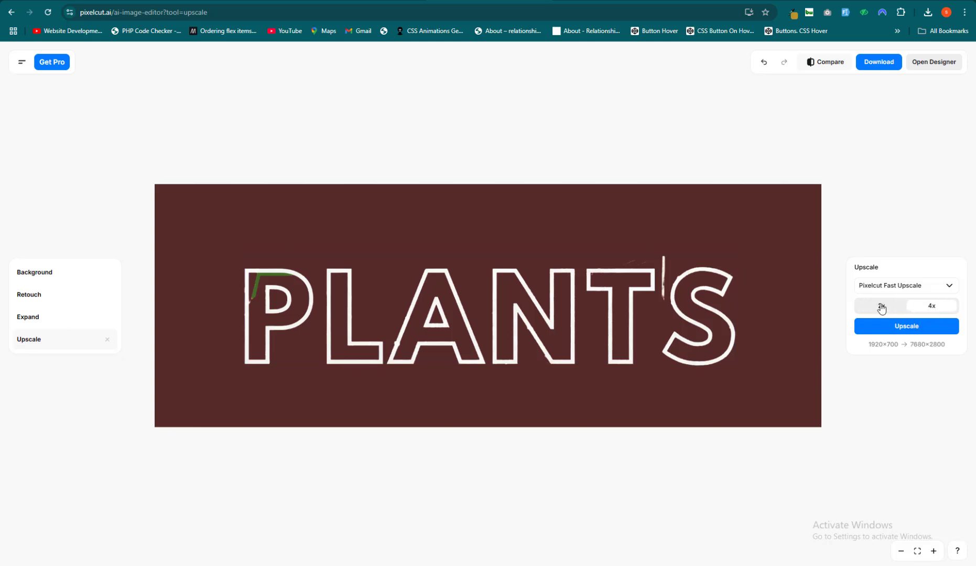
click(889, 287)
click(888, 286)
click(882, 306)
click(928, 307)
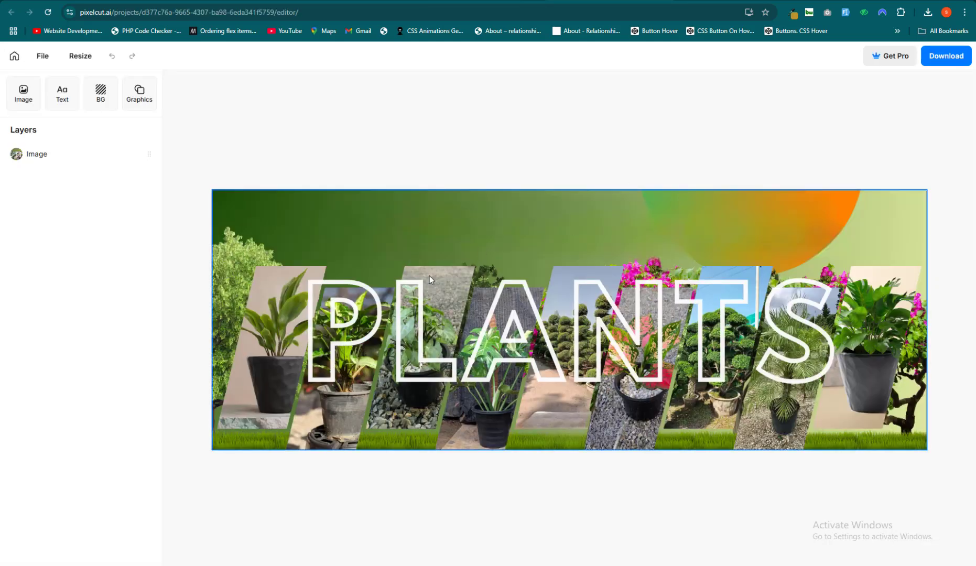
- Switch to the banner in the designer and browse its sticker collections
click(138, 94)
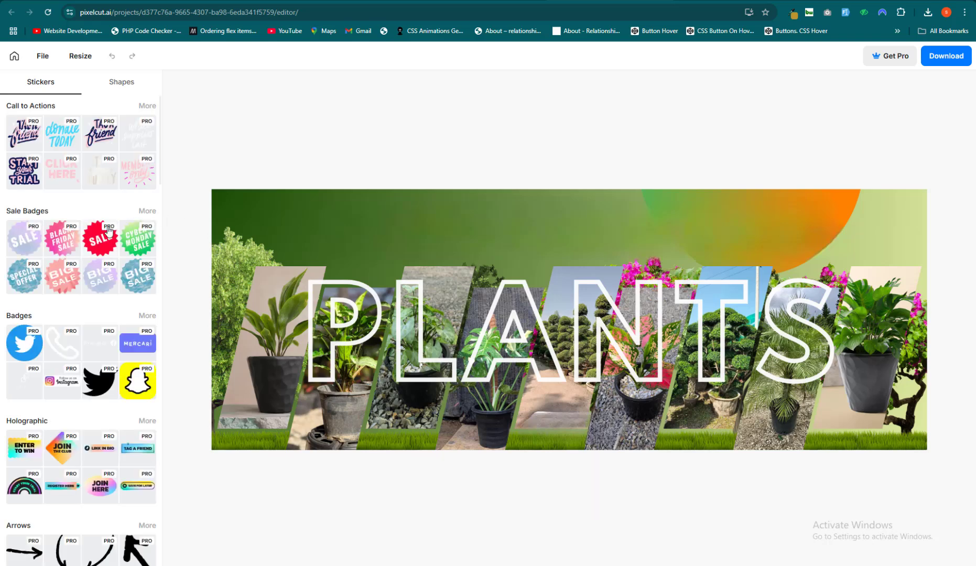
scroll(109, 231, down, 10)
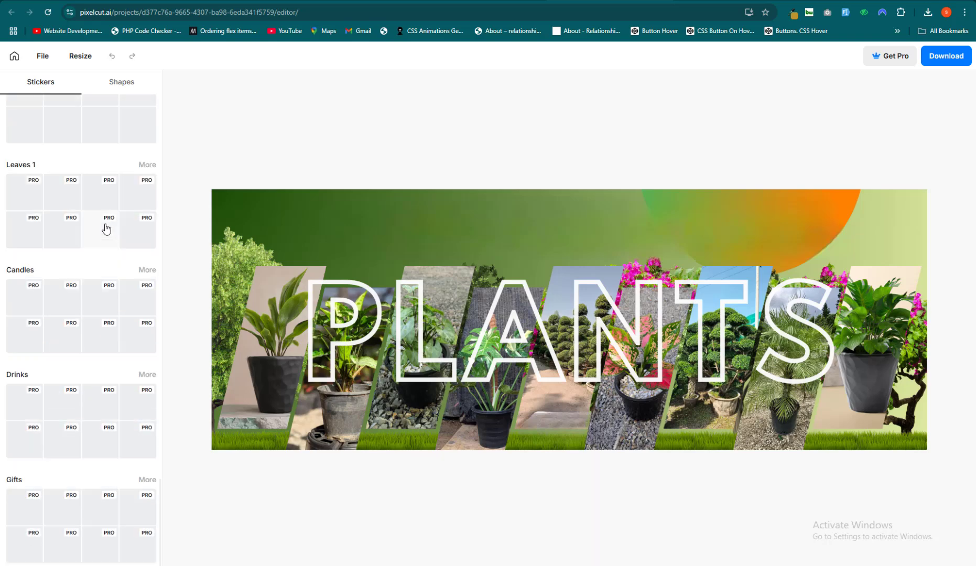
scroll(106, 229, up, 10)
- Add a circle shape at the banner's upper left, over the letter P, and color it pink
click(117, 86)
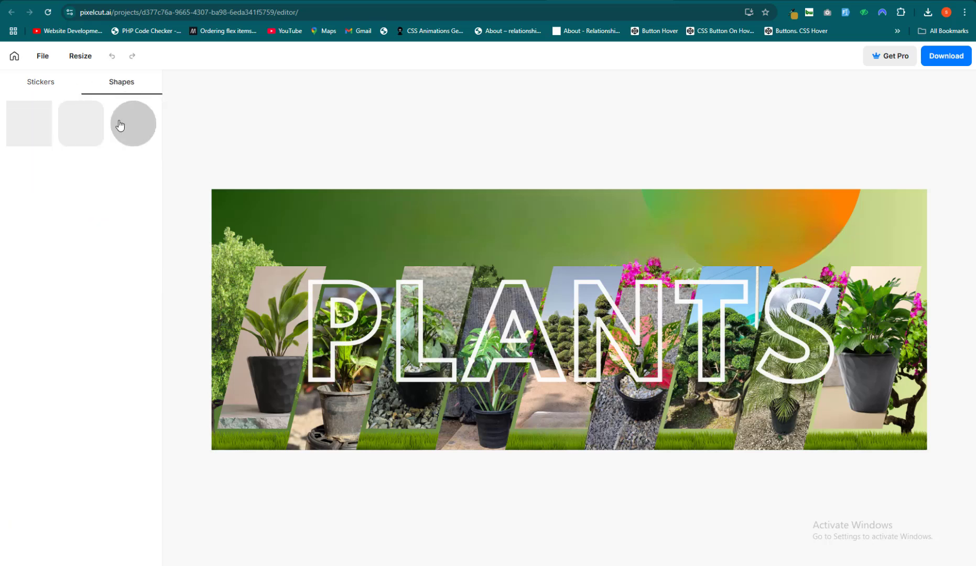
drag(118, 120, 261, 209)
drag(309, 325, 276, 230)
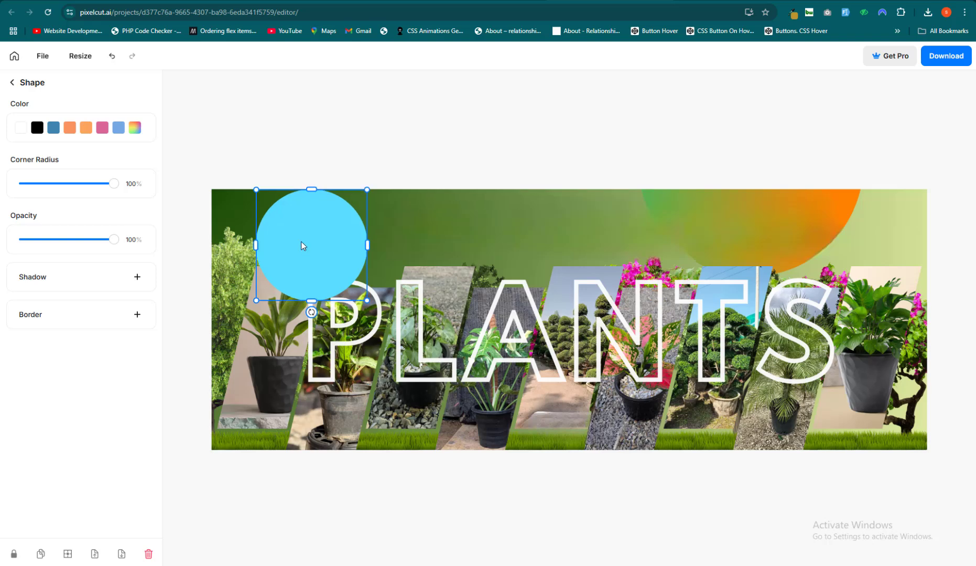
click(102, 129)
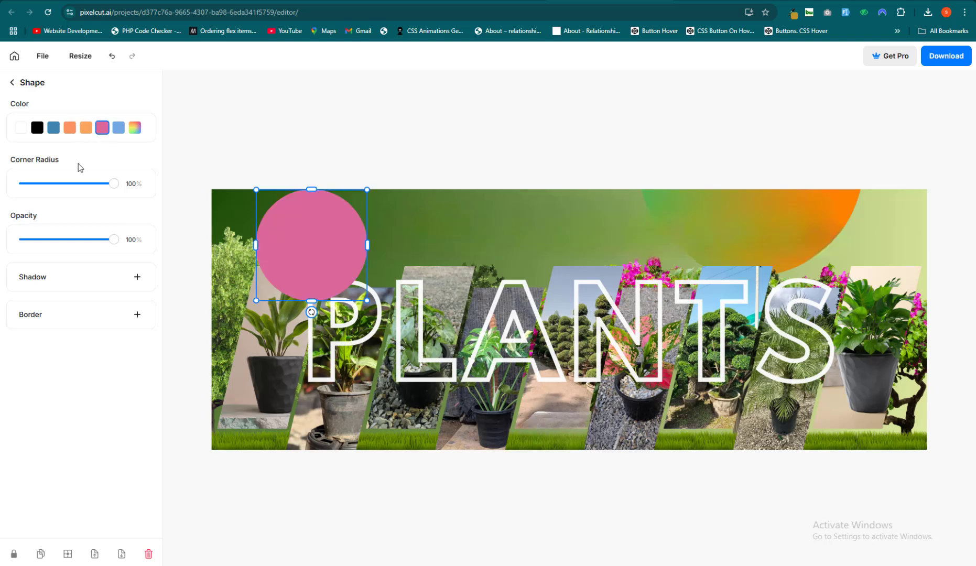
click(11, 83)
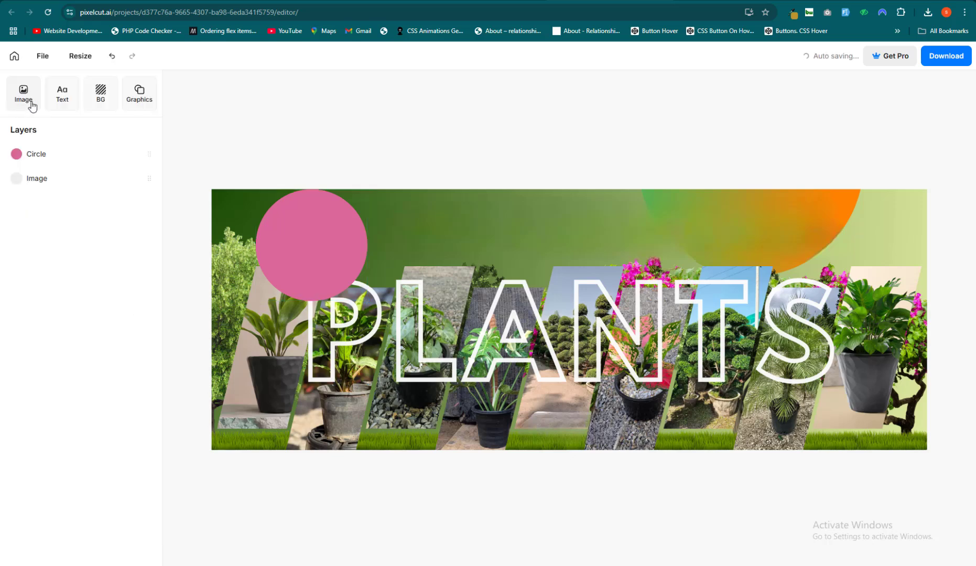
- Add a text layer reading "adsasdasd" in the Inter font to the banner
click(63, 99)
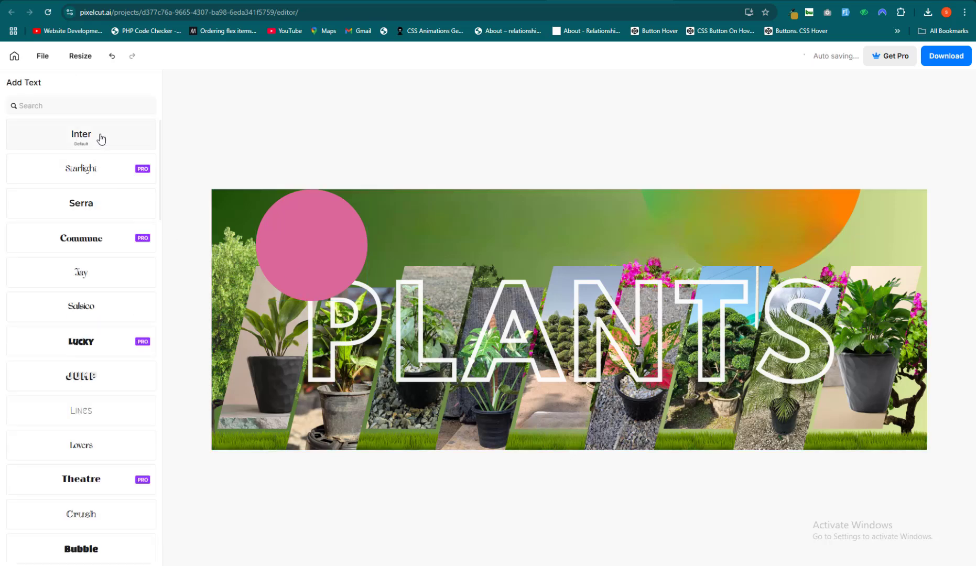
click(101, 137)
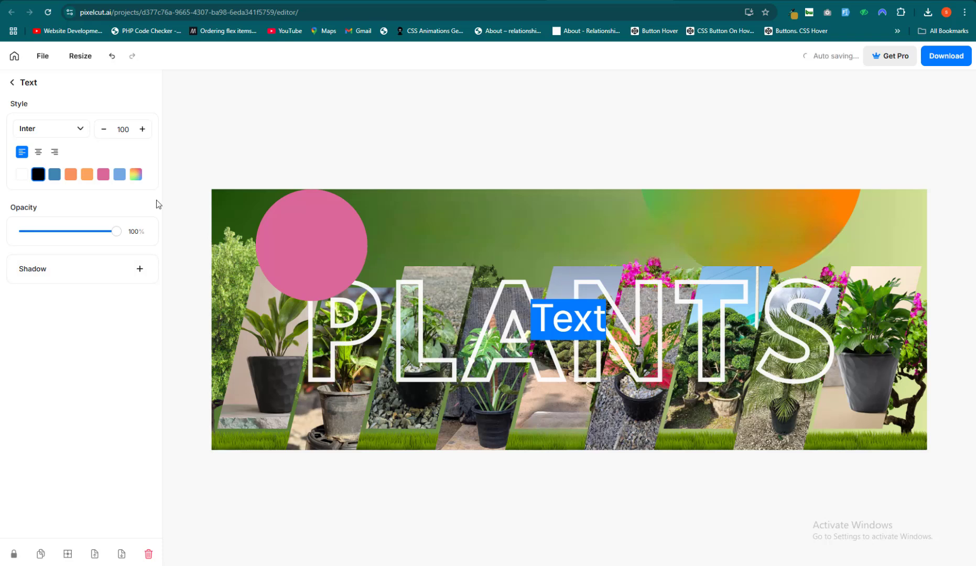
text(adsasdasd)
click(259, 169)
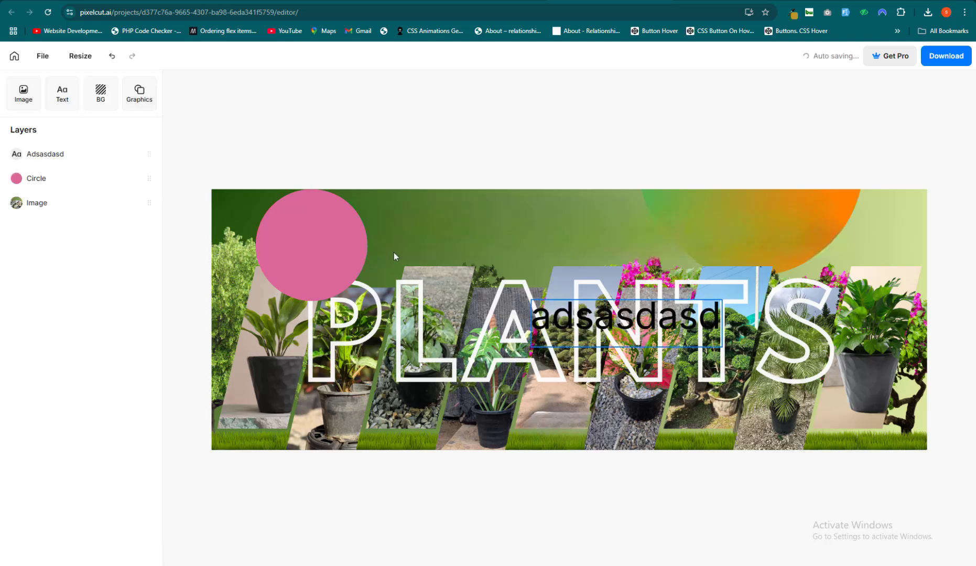
- Move the sample text above the banner's lettering and change its font to Salsico
click(56, 153)
drag(588, 315, 493, 231)
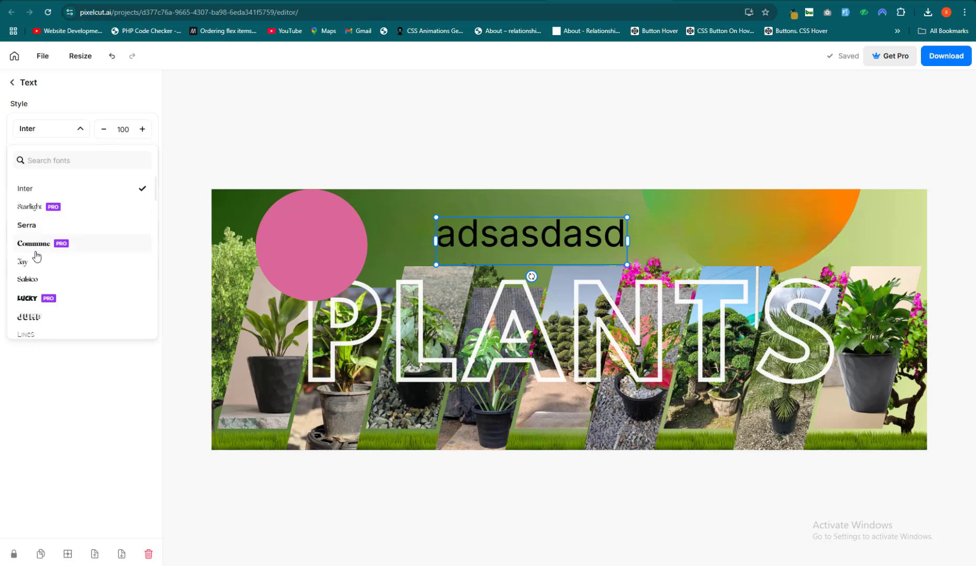
click(55, 278)
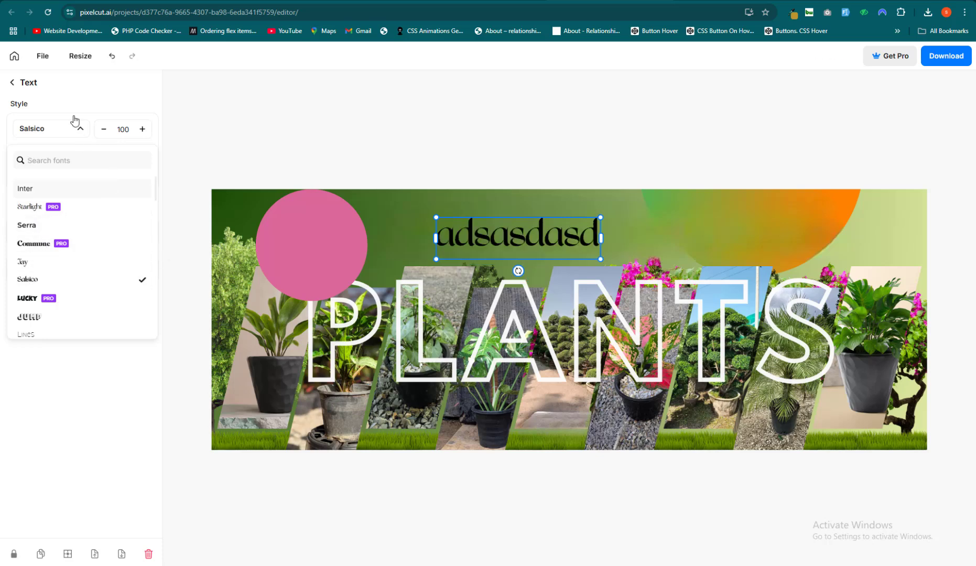
click(17, 85)
click(13, 84)
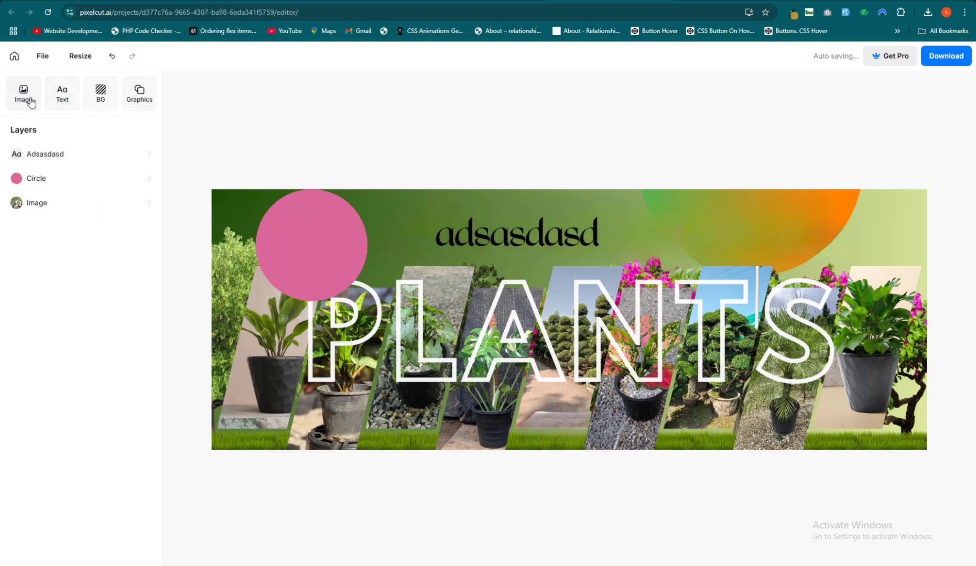
- Insert a yellow and pink wall photo from the Walls stock category
click(27, 98)
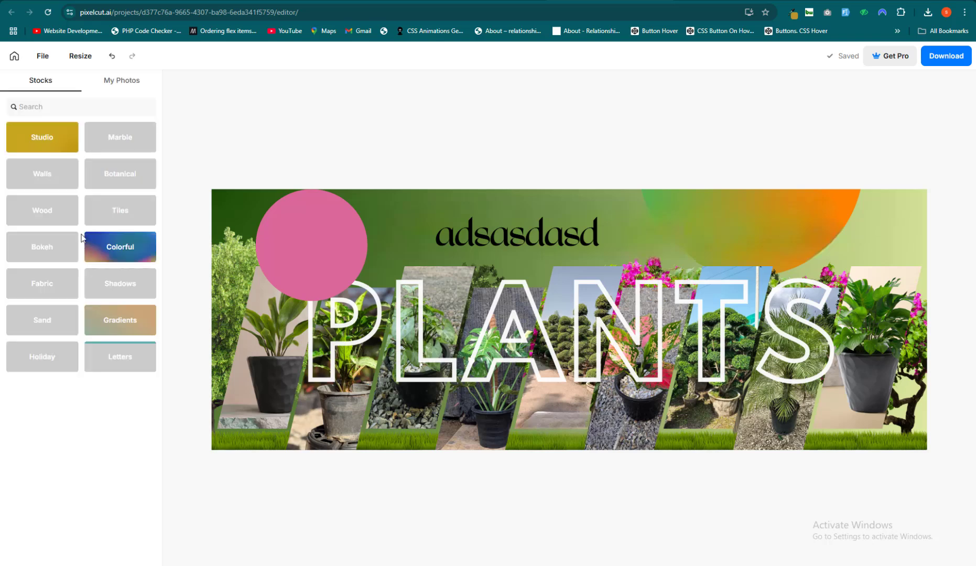
click(47, 180)
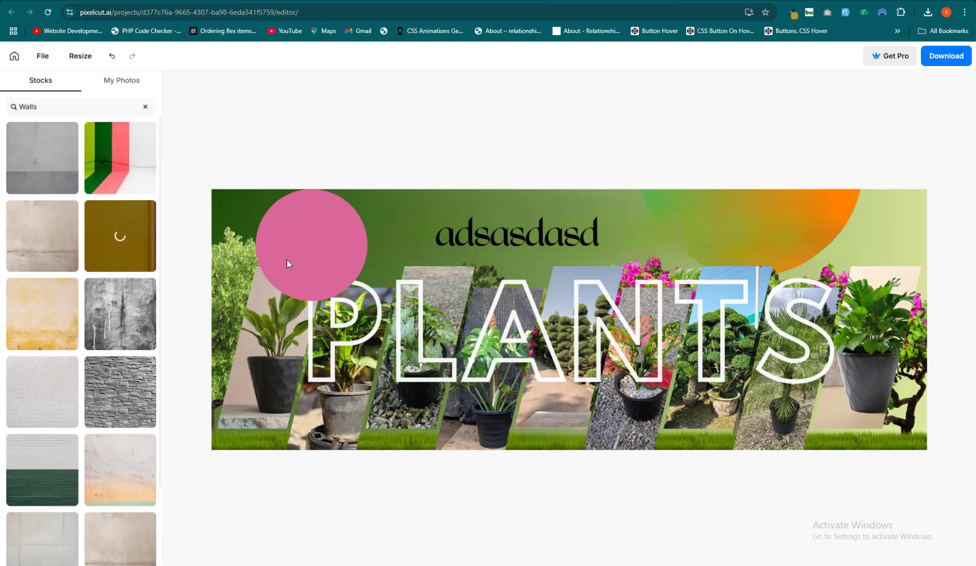
- Delete the pink circle and the "adsasdasd" text from the banner
click(303, 256)
key(Delete)
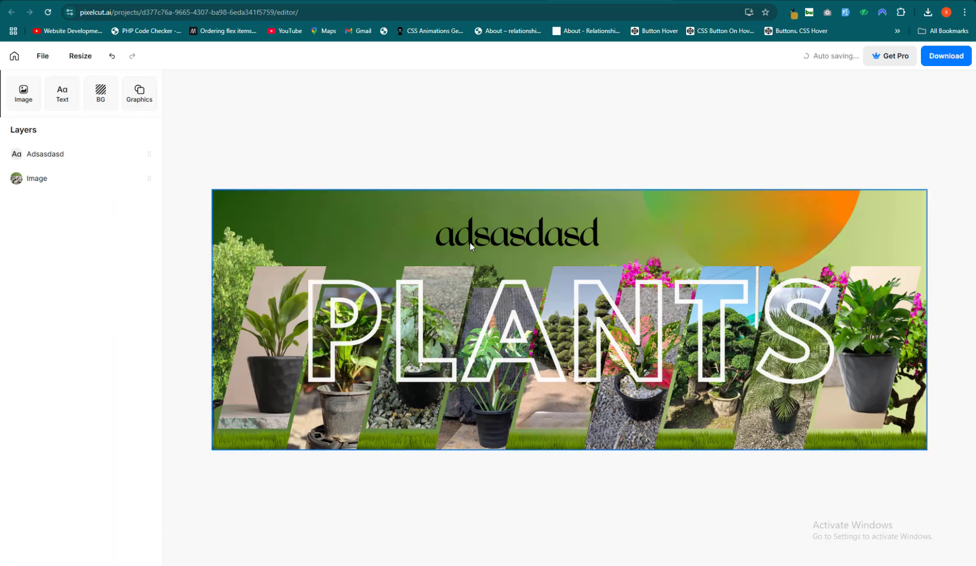
click(471, 244)
key(Delete)
- Shrink the yellow and pink wall photo and place it over the banner's "PL" letters
click(23, 92)
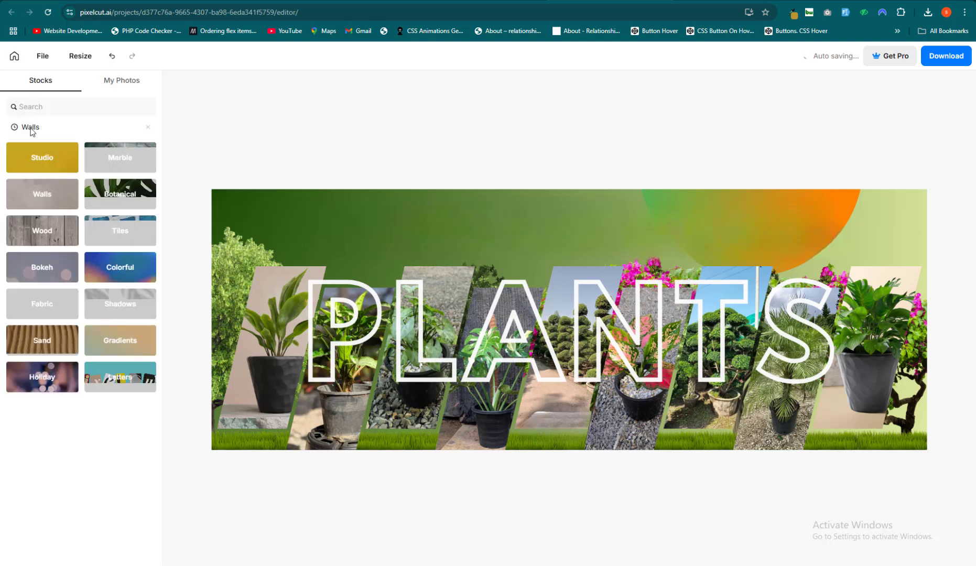
click(47, 158)
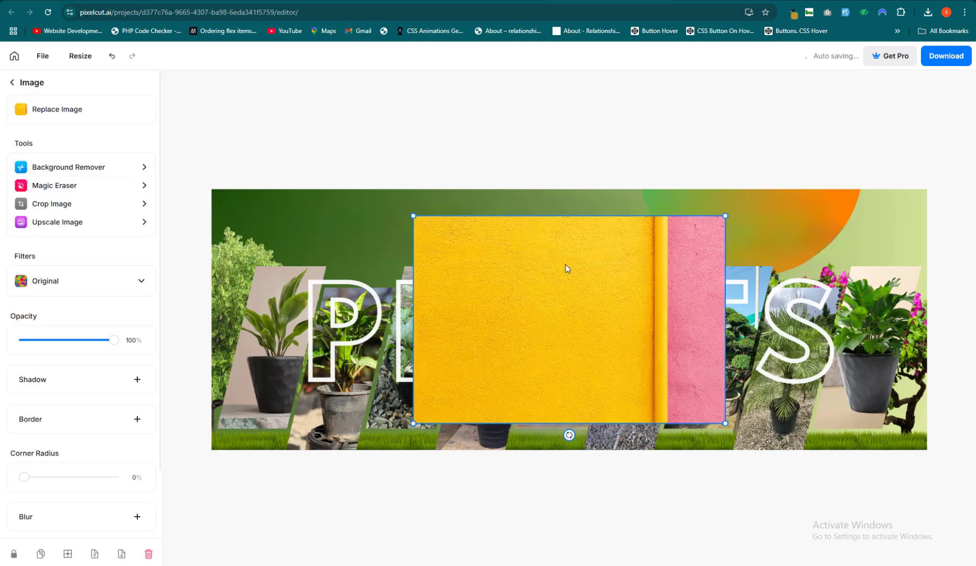
drag(564, 265, 485, 274)
drag(655, 400, 503, 298)
drag(464, 260, 435, 300)
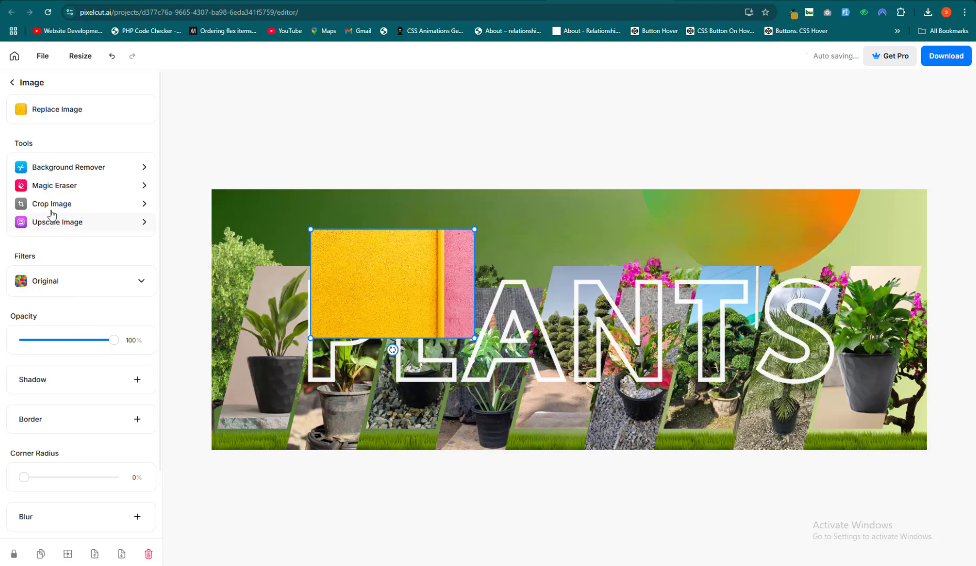
- View the Magic Eraser options for the wall photo and return to the layer list
click(47, 191)
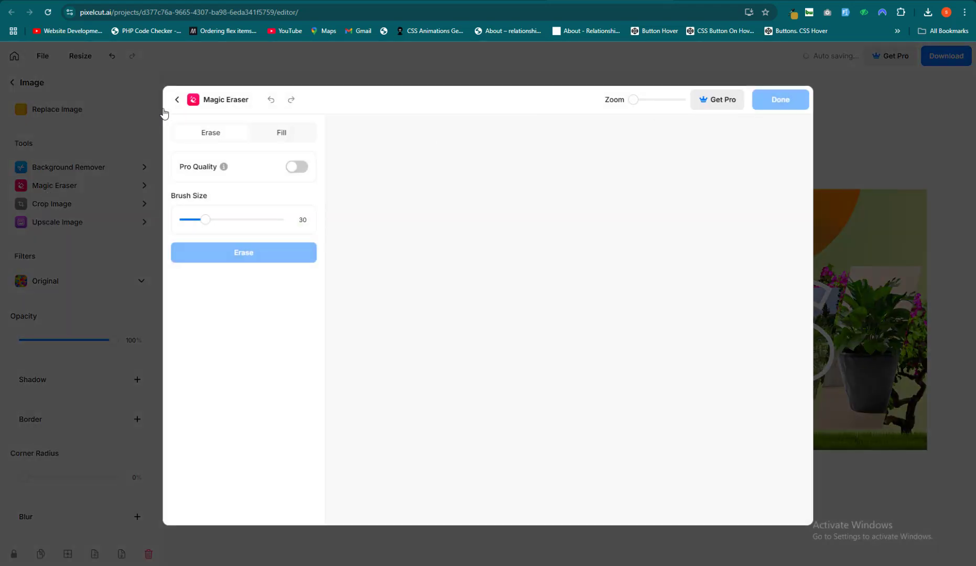
click(177, 100)
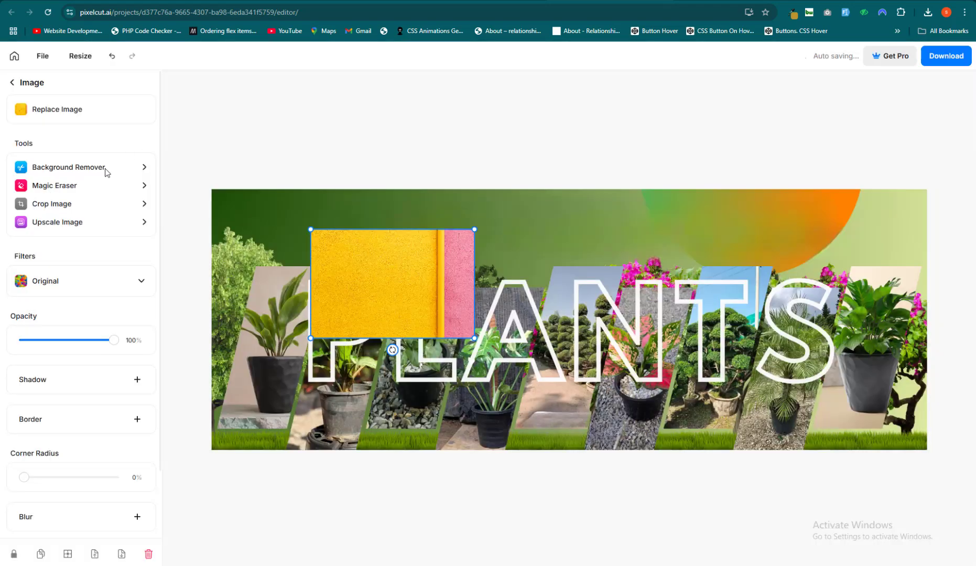
click(13, 82)
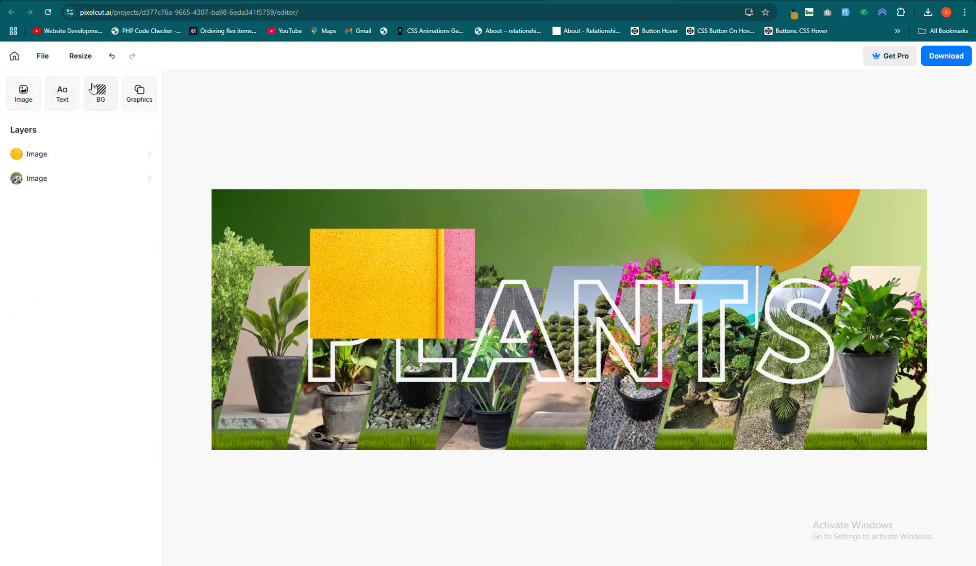
click(24, 95)
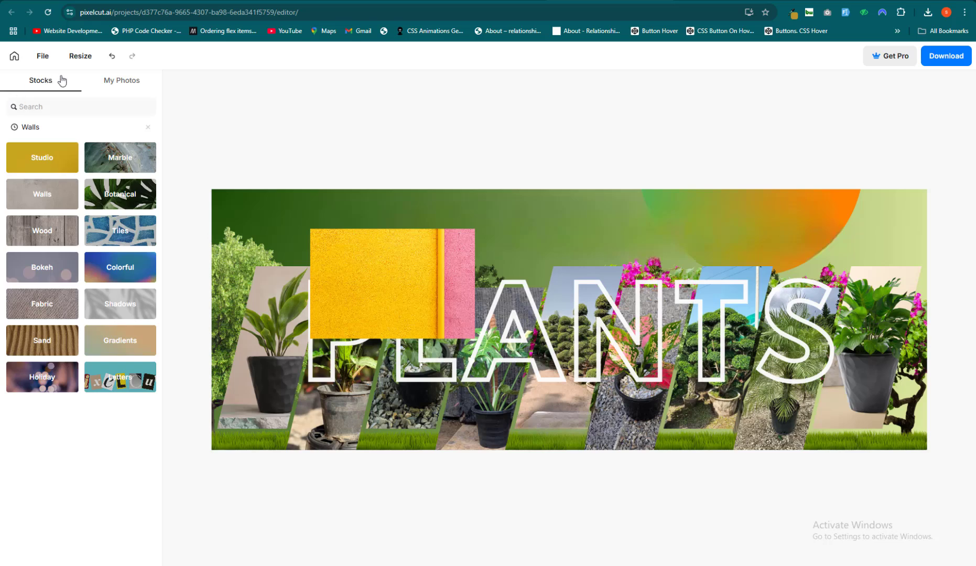
click(24, 72)
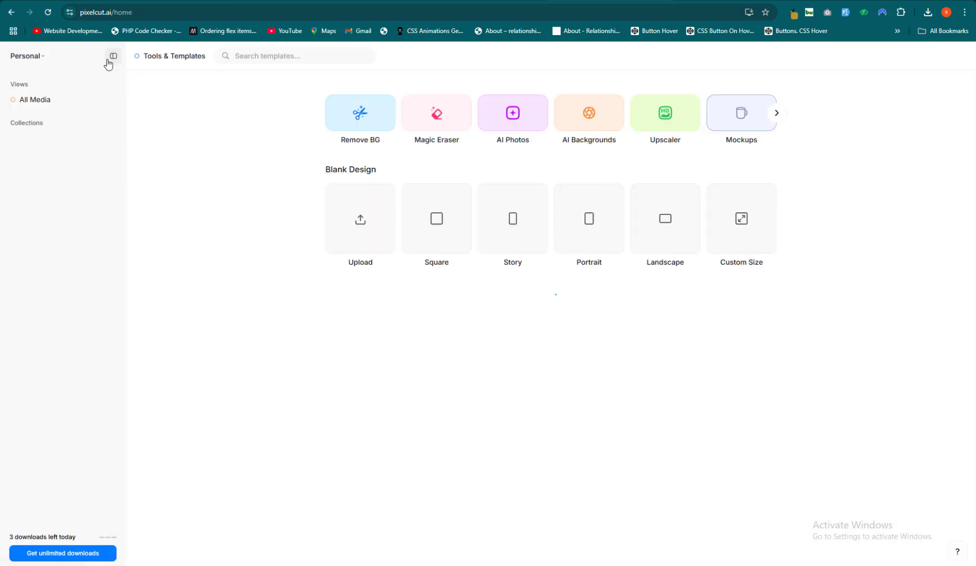
click(11, 15)
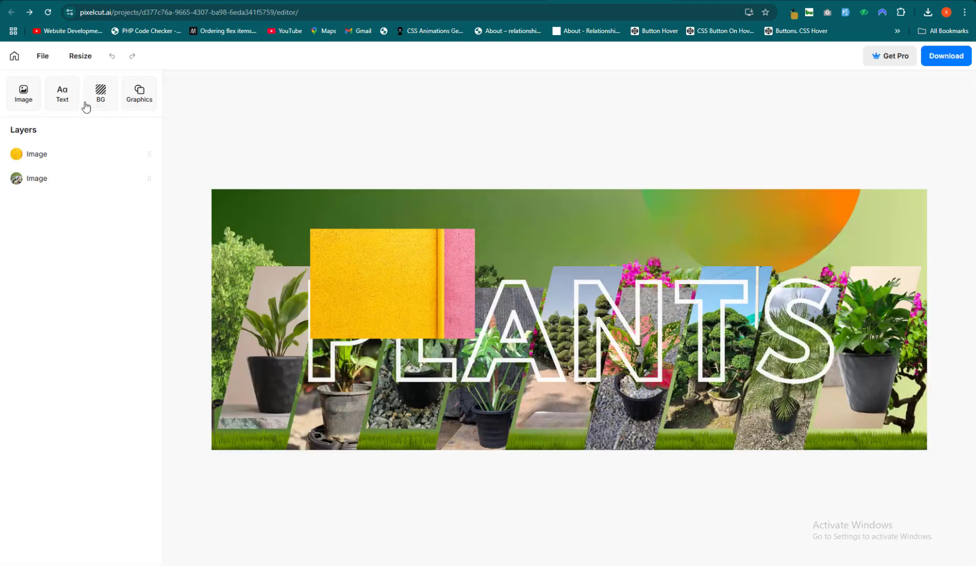
- Review the background sources: stock images, colors and personal photos
click(102, 94)
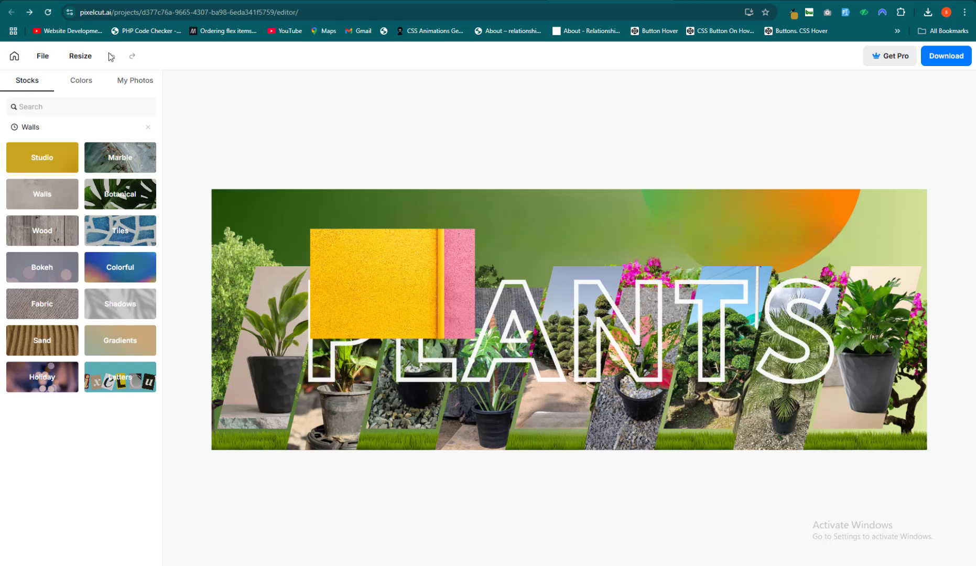
click(82, 79)
click(130, 80)
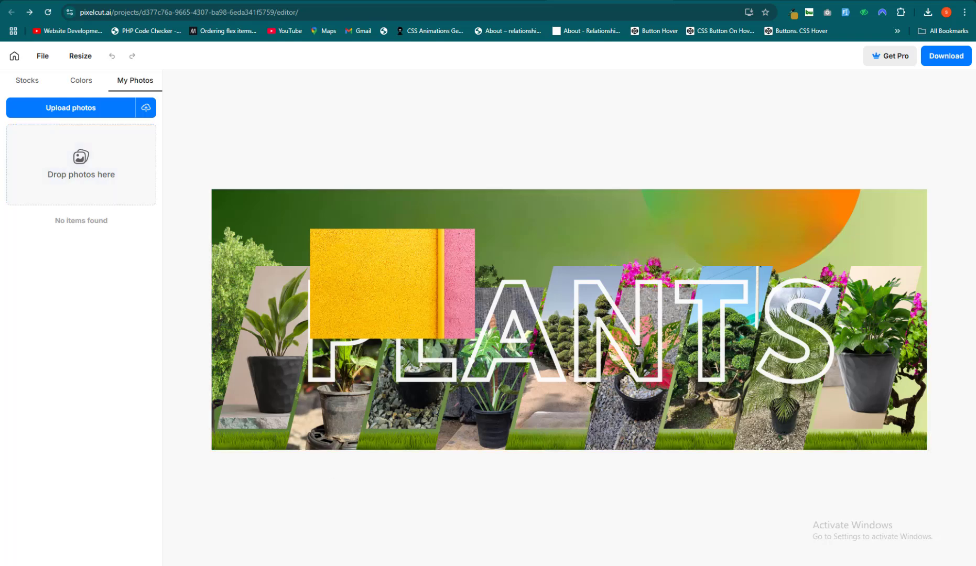
- Add home gardening services.png from the Downloads folder to the banner as an image
mouse_move(427, 558)
click(406, 545)
click(294, 495)
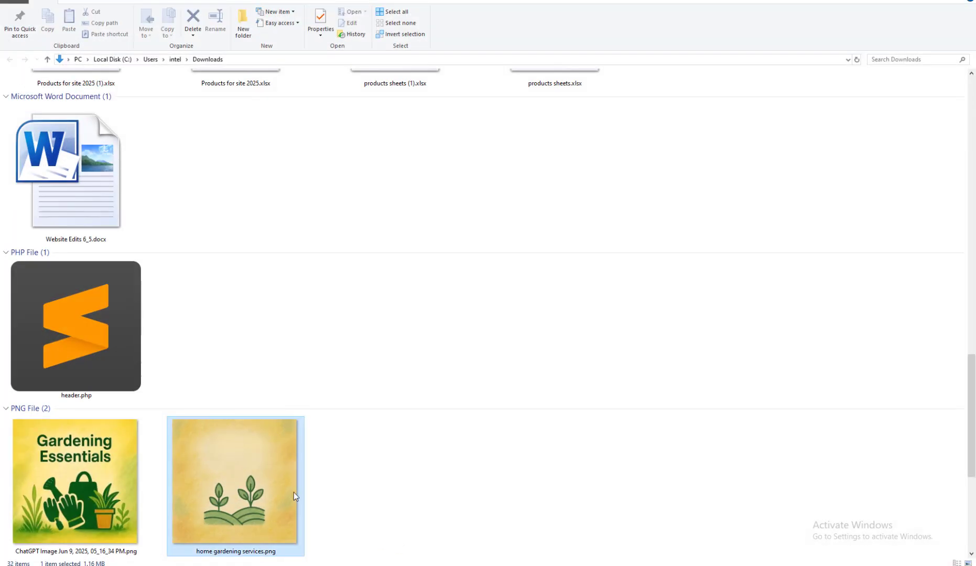
drag(290, 558, 109, 184)
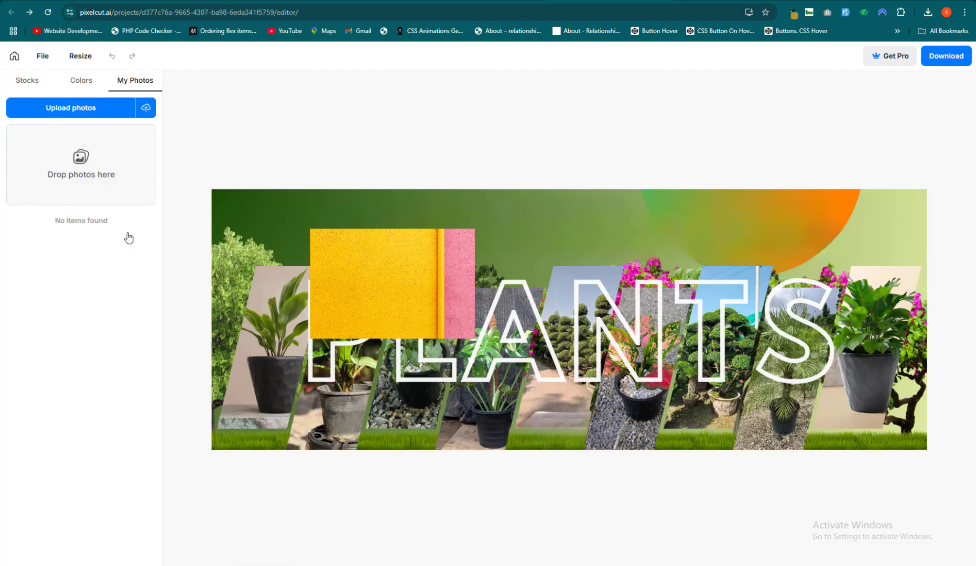
drag(594, 324, 546, 329)
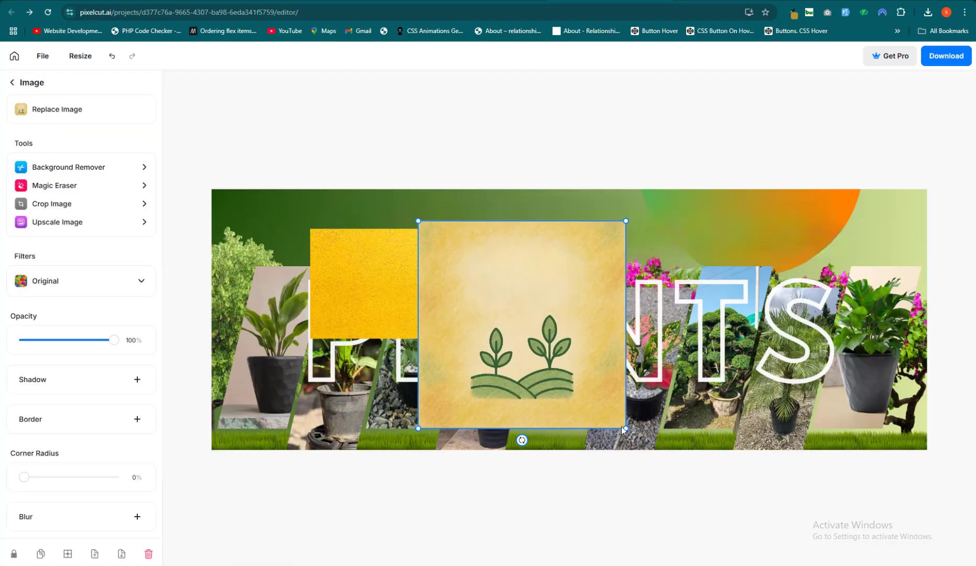
- Shrink the home gardening services image and position it overlapping the wall photo
drag(625, 429, 551, 351)
drag(430, 243, 328, 285)
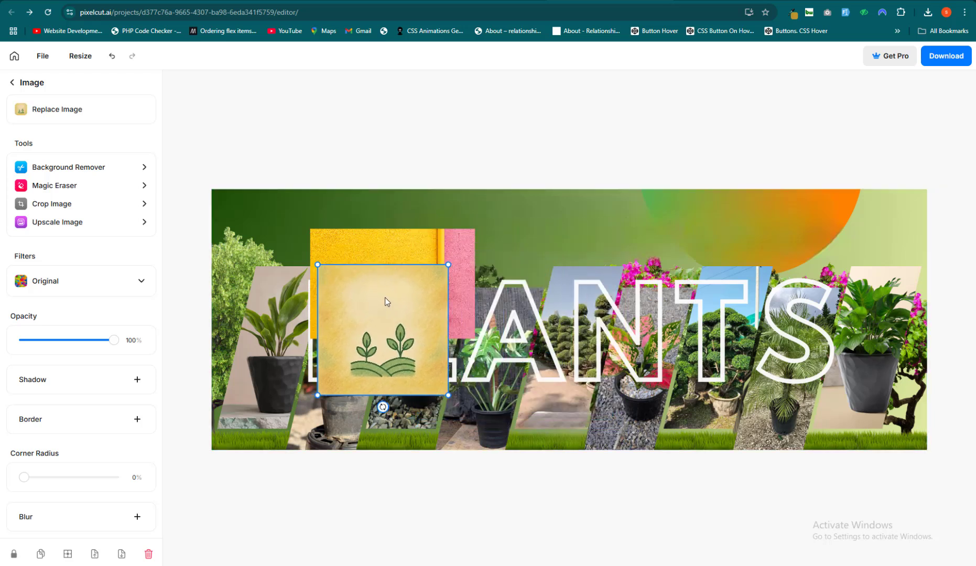
- Duplicate the home gardening services image, place the copy beside the original, and give it a Gaussian blur with radius 38.98
key(ctrl+d)
drag(393, 305, 538, 295)
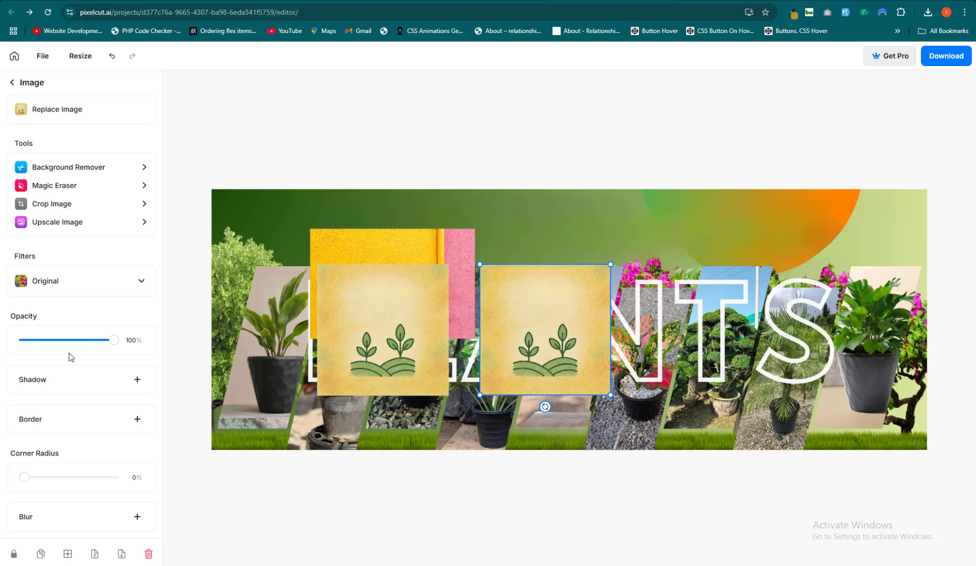
scroll(71, 357, down, 2)
click(81, 444)
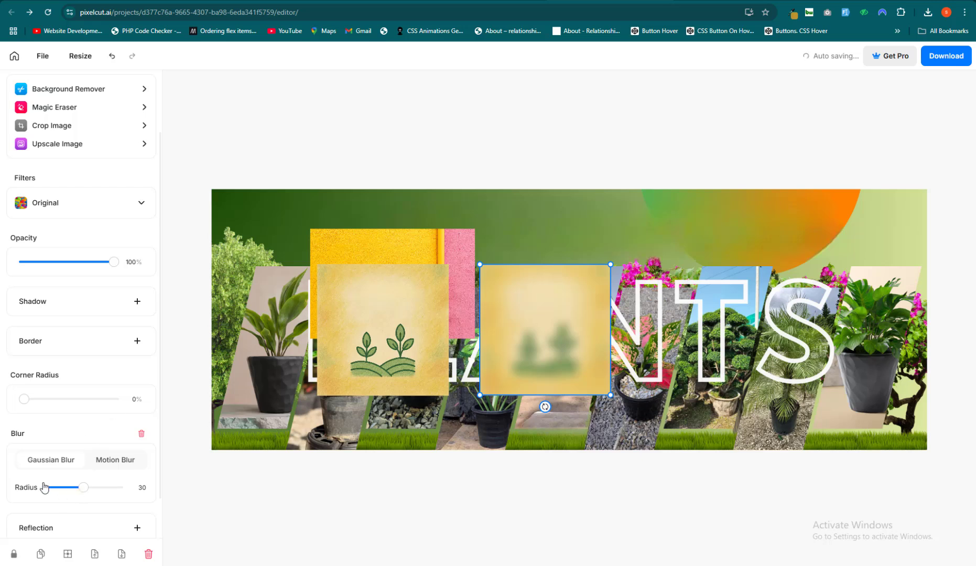
click(44, 487)
- Delete the yellow and pink wall photo behind the home gardening services image
click(333, 307)
drag(396, 253, 398, 251)
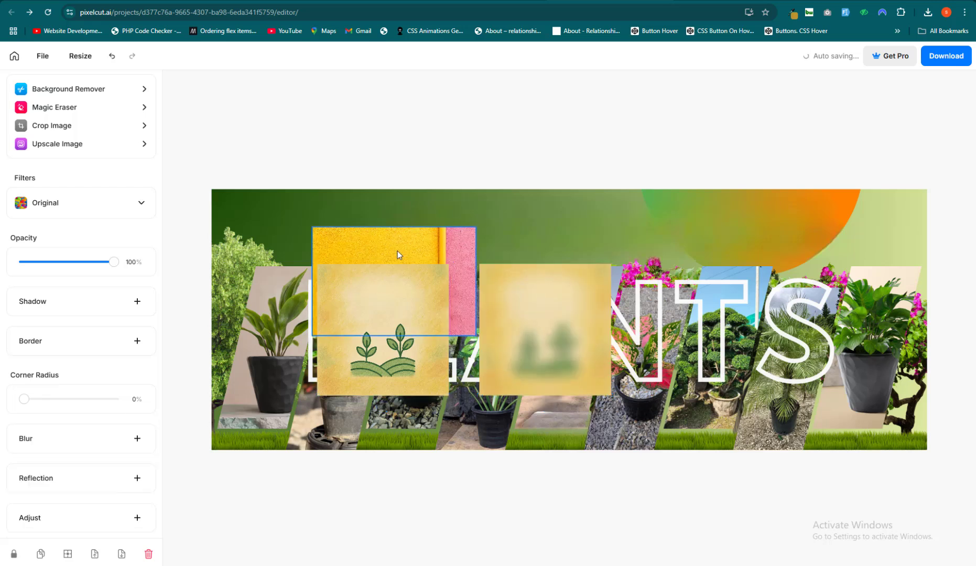
key(Delete)
- Add a reflection to the original home gardening services image and move the image higher on the banner
click(384, 295)
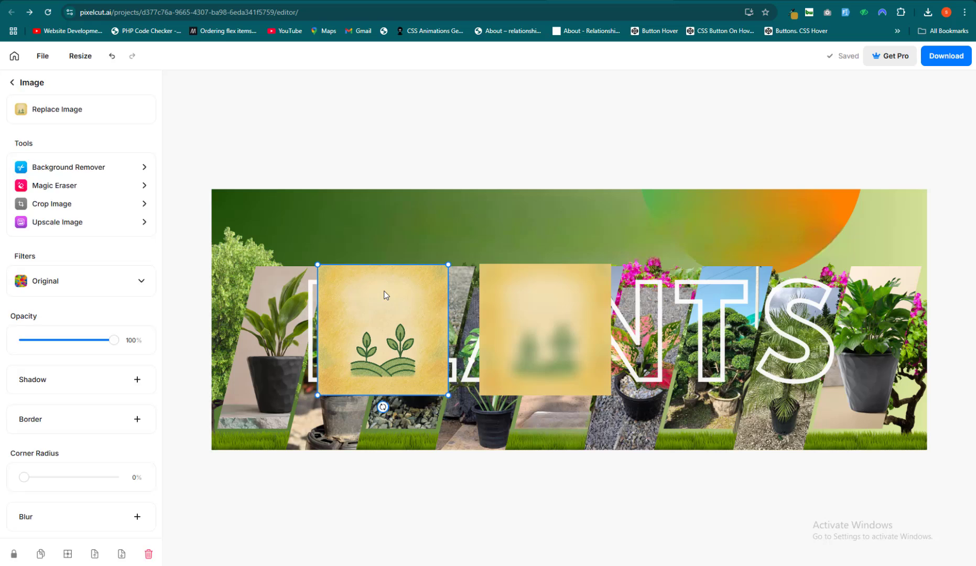
scroll(68, 283, down, 2)
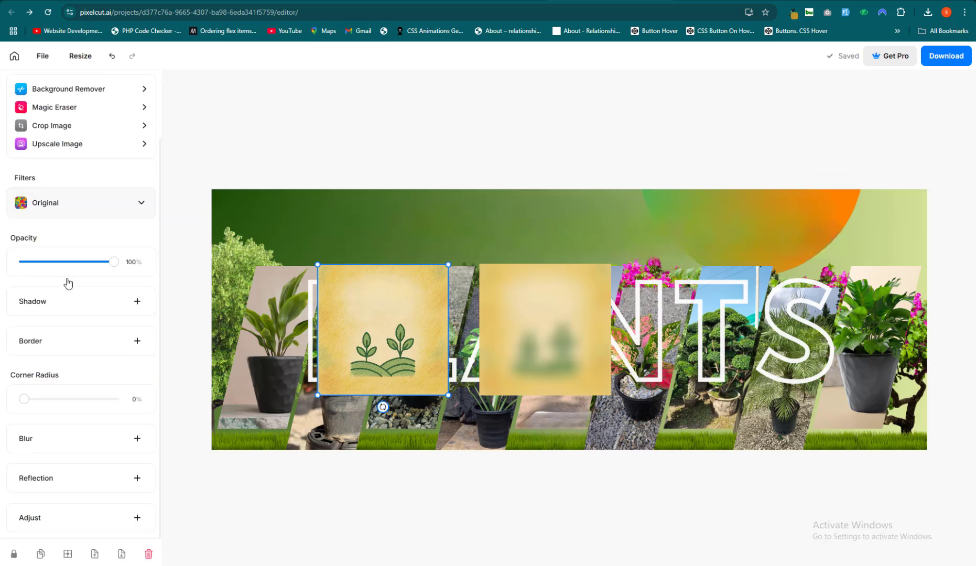
click(49, 485)
scroll(98, 447, down, 1)
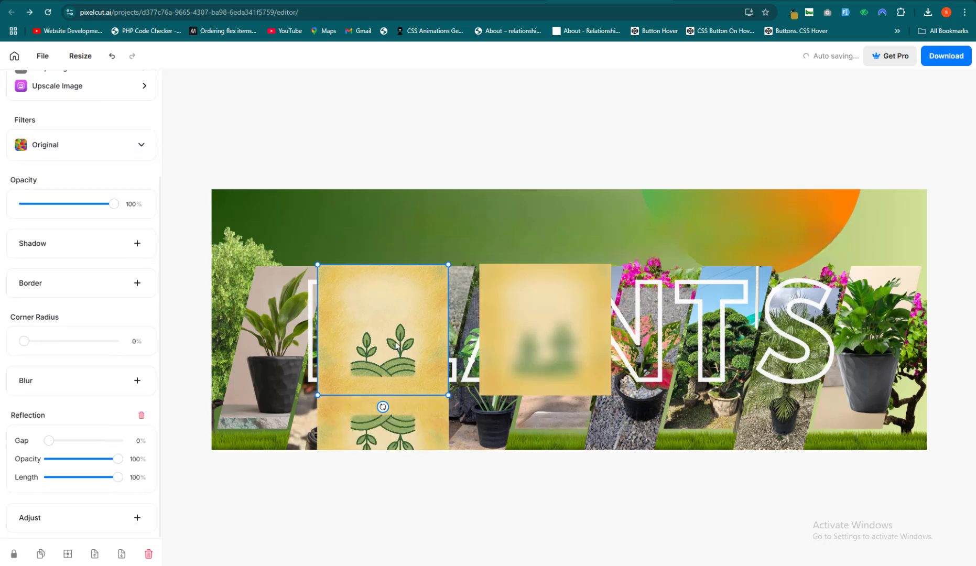
drag(395, 342, 387, 321)
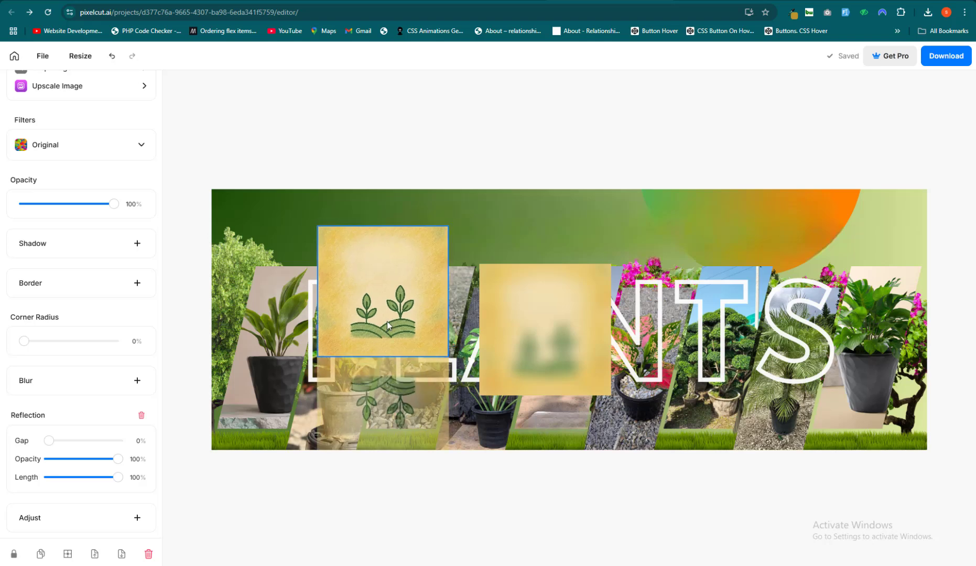
- Change the blurred copy's effect to Motion Blur and return to the layer list
click(509, 321)
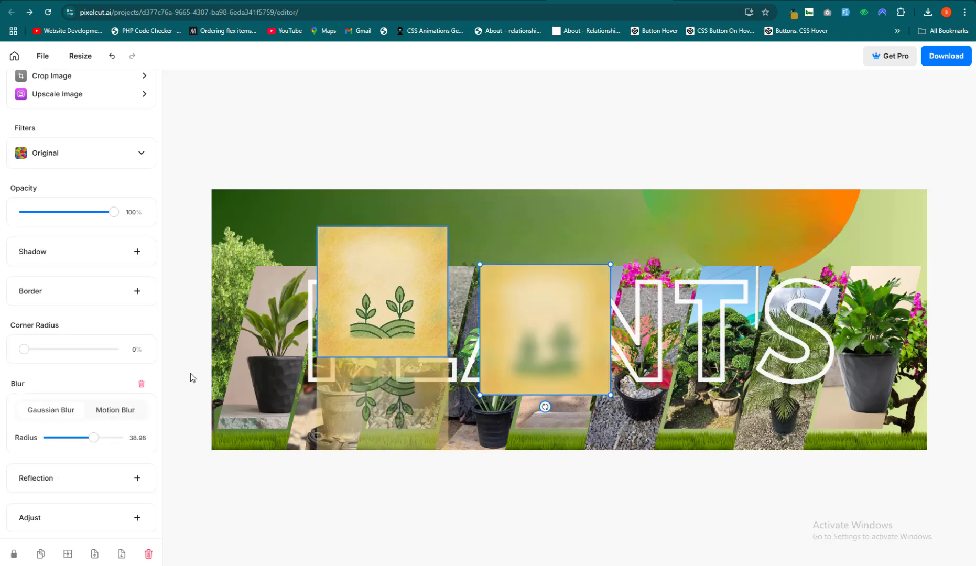
click(109, 414)
scroll(130, 316, up, 3)
scroll(125, 329, down, 3)
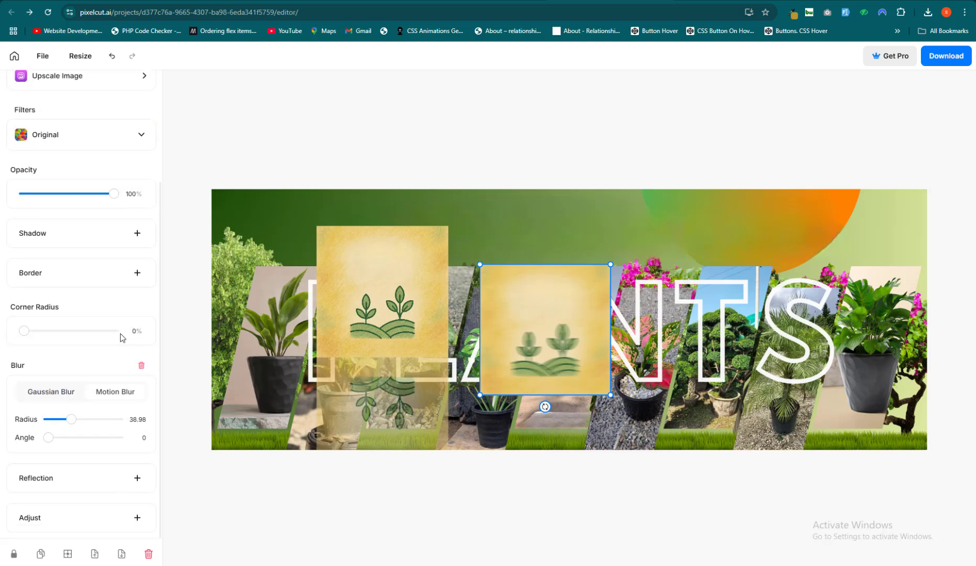
scroll(122, 335, up, 3)
click(12, 82)
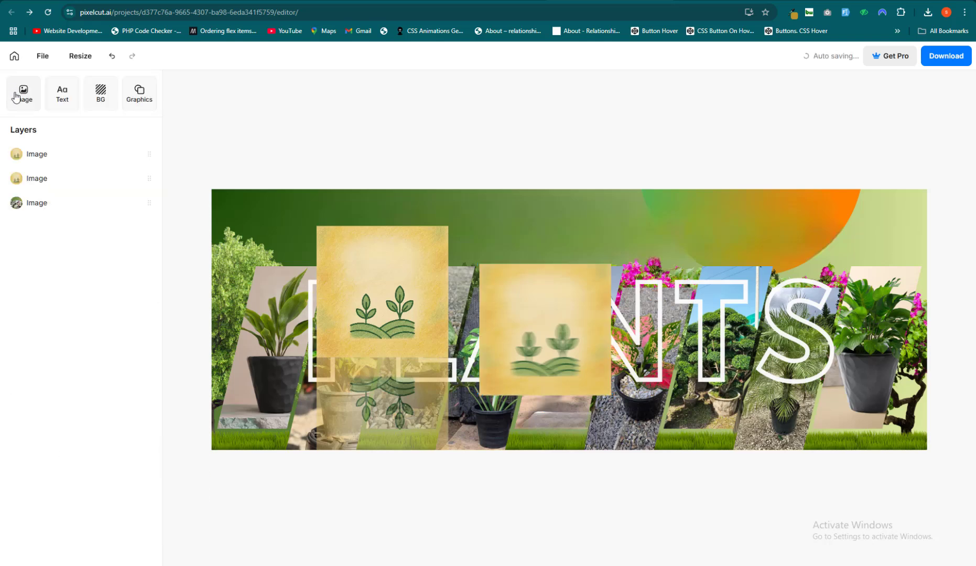
- Leave the project for the home page and look through its tools and template sections
click(14, 55)
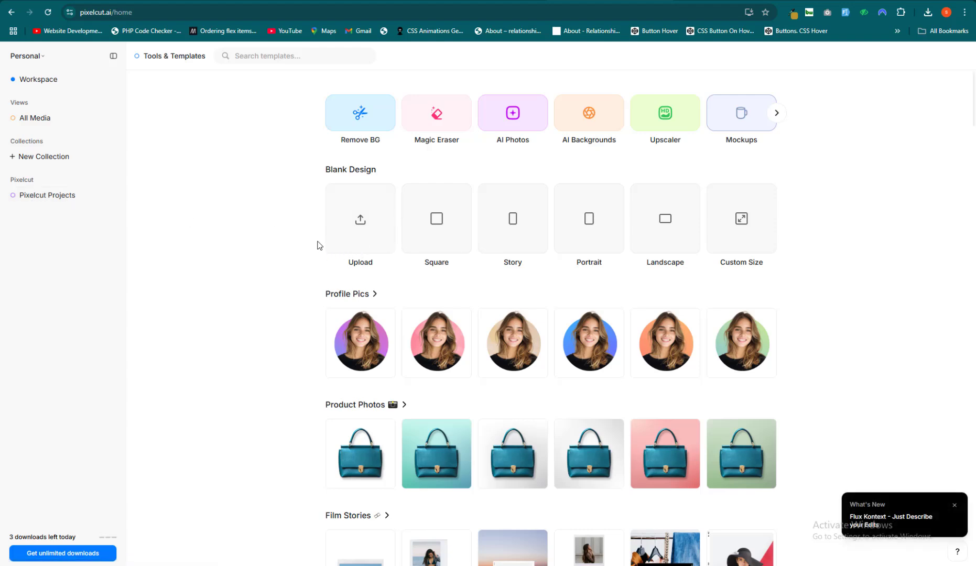
scroll(298, 222, down, 15)
scroll(298, 223, up, 15)
scroll(314, 223, down, 10)
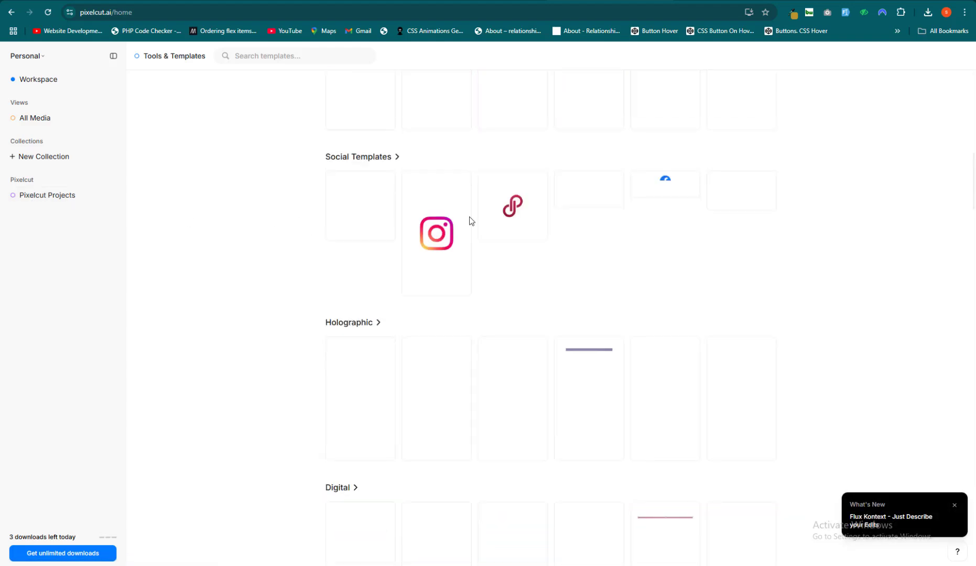
scroll(777, 201, up, 10)
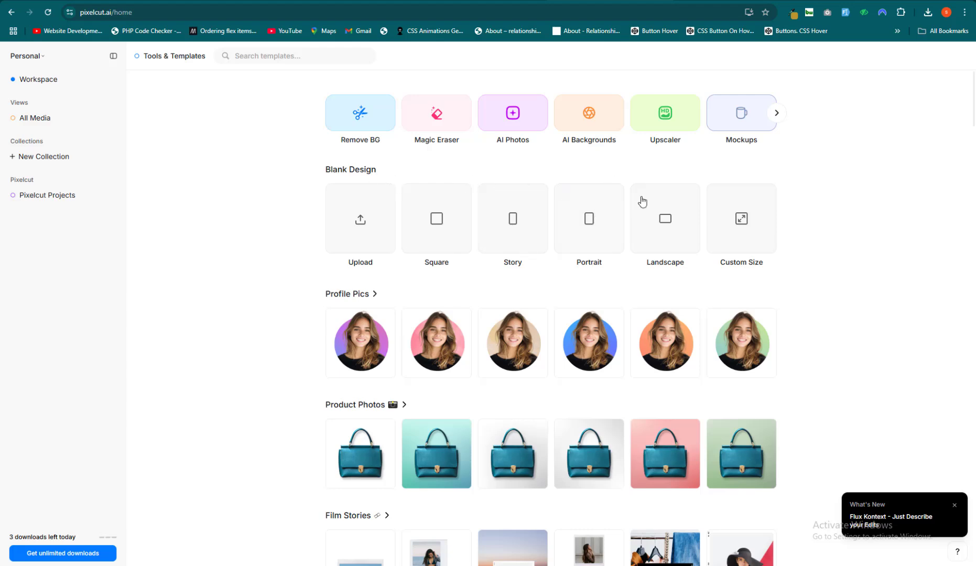
- Open the Mockups tool, dismiss the plan offer, and switch to the Image Upscaler to view its options
click(765, 126)
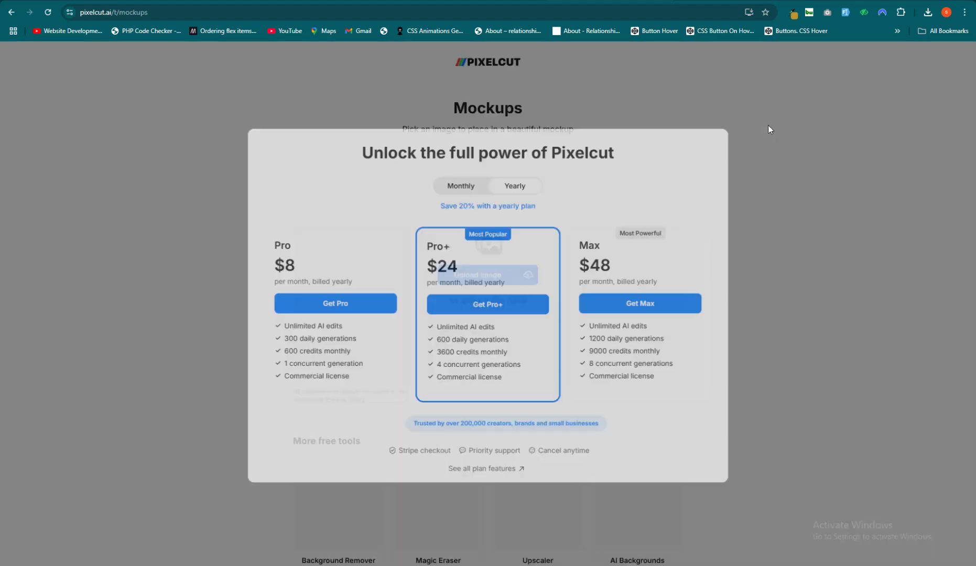
click(513, 123)
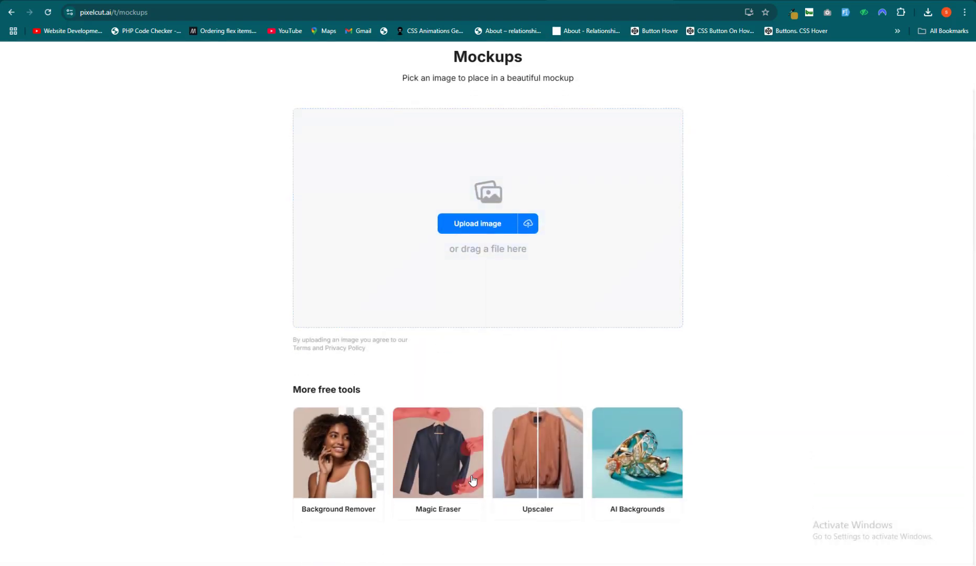
click(540, 450)
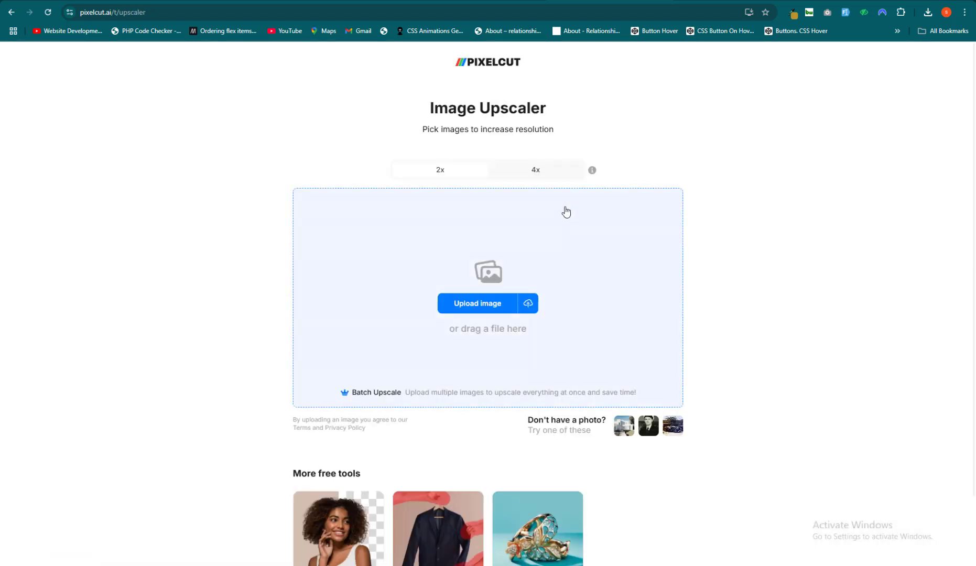
scroll(540, 270, down, 2)
scroll(540, 270, up, 2)
- Upload the home gardening services image from the Downloads folder to the 2x upscaler and inspect the result
mouse_move(382, 565)
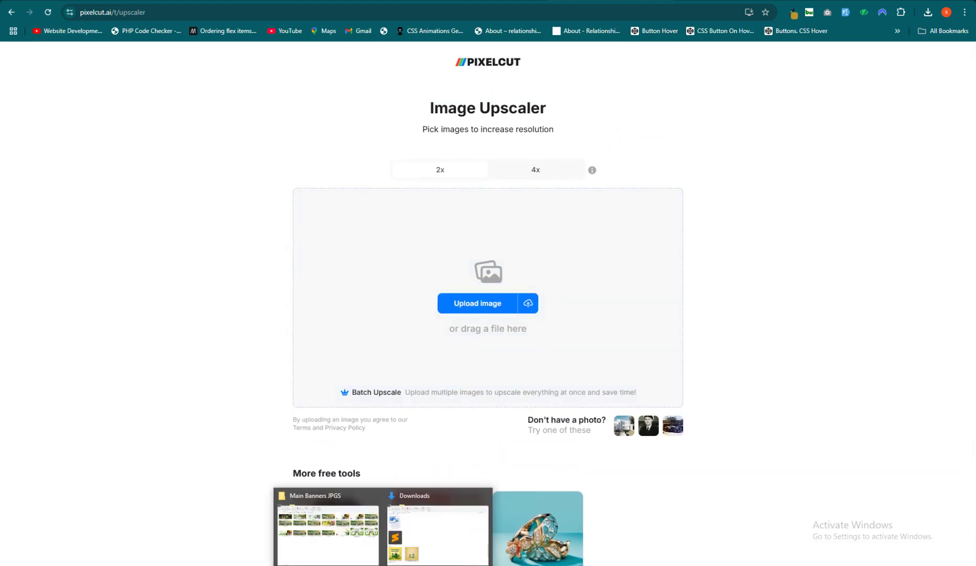
click(437, 530)
drag(262, 462, 301, 391)
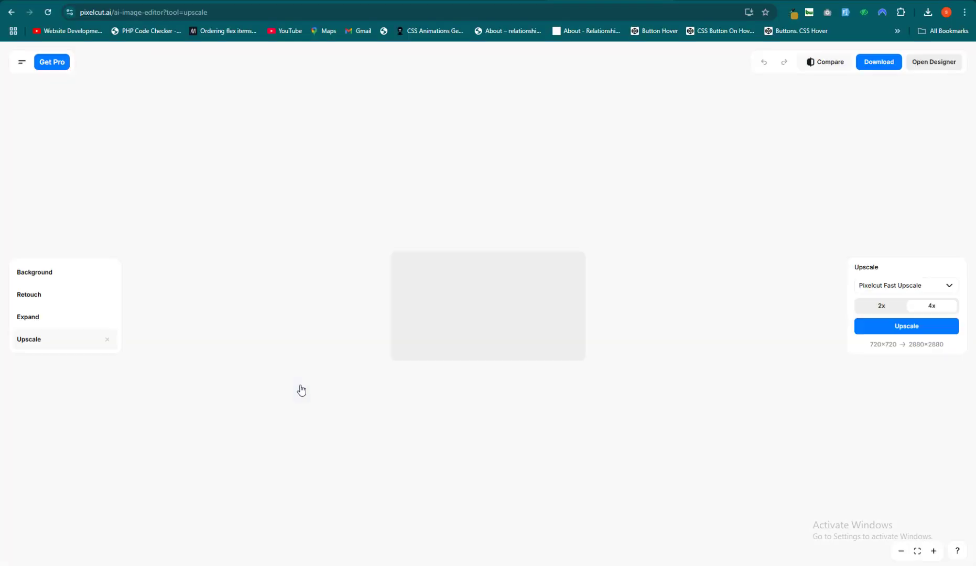
click(837, 151)
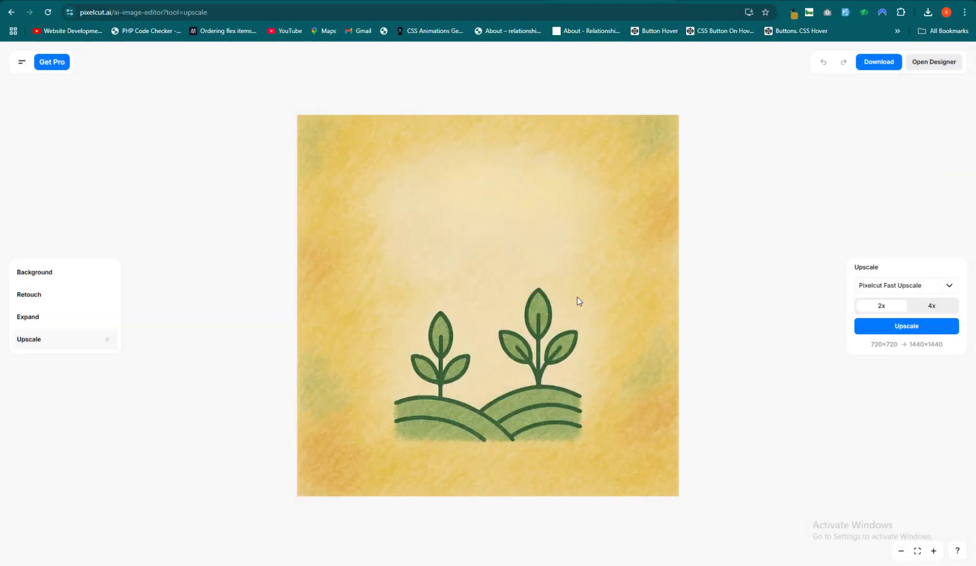
drag(576, 297, 535, 320)
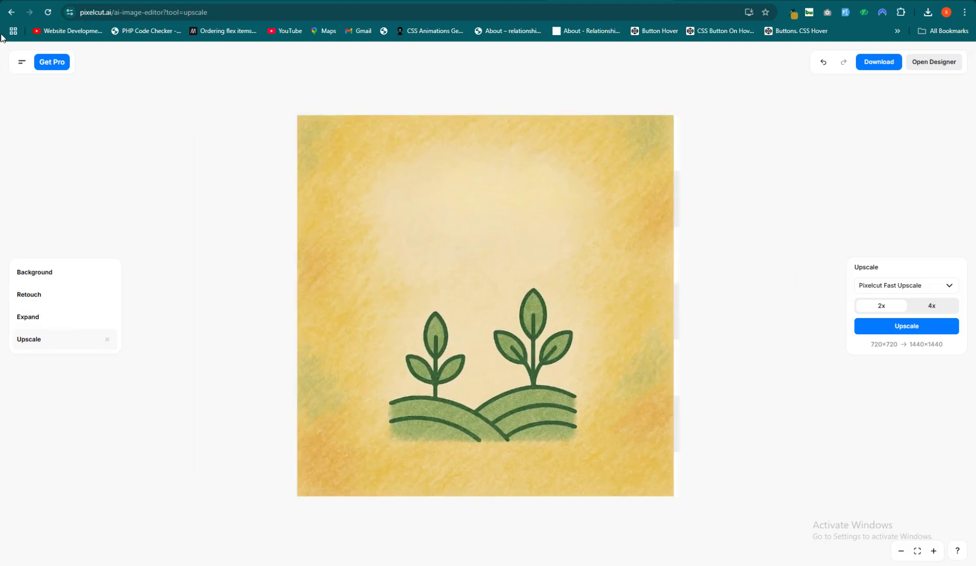
- Go back from the upscaler to the home page and browse the template categories down to Depop and Start from Scratch
click(11, 12)
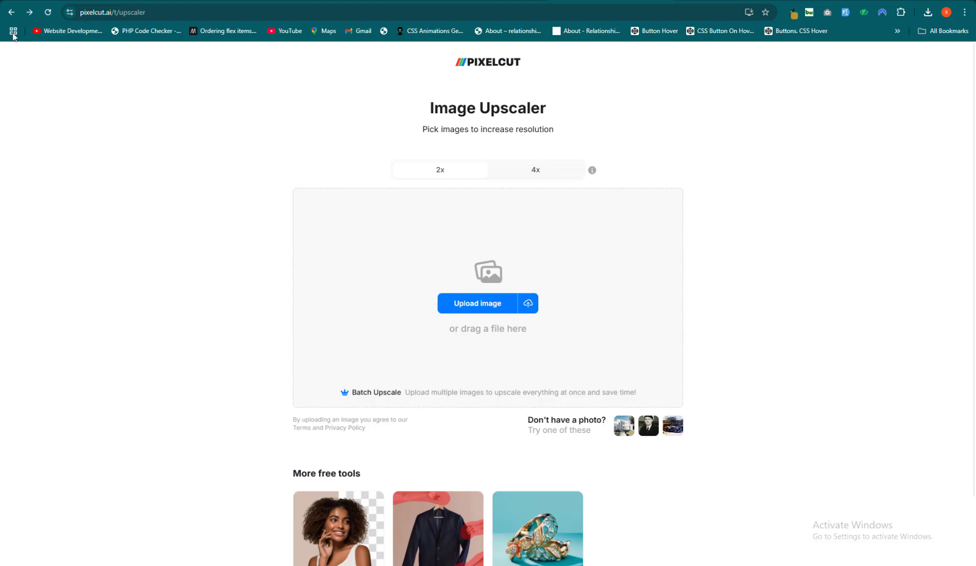
click(11, 13)
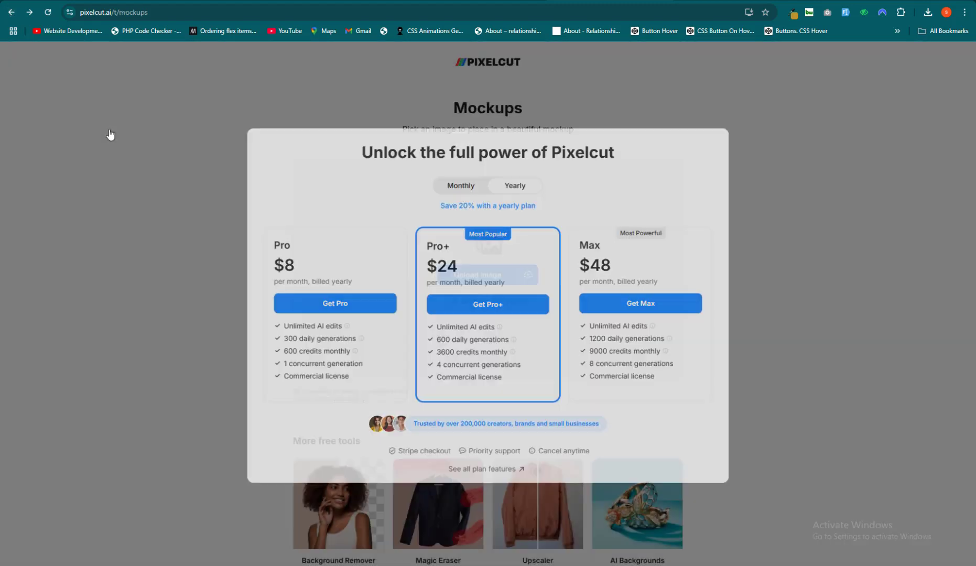
click(110, 135)
click(11, 12)
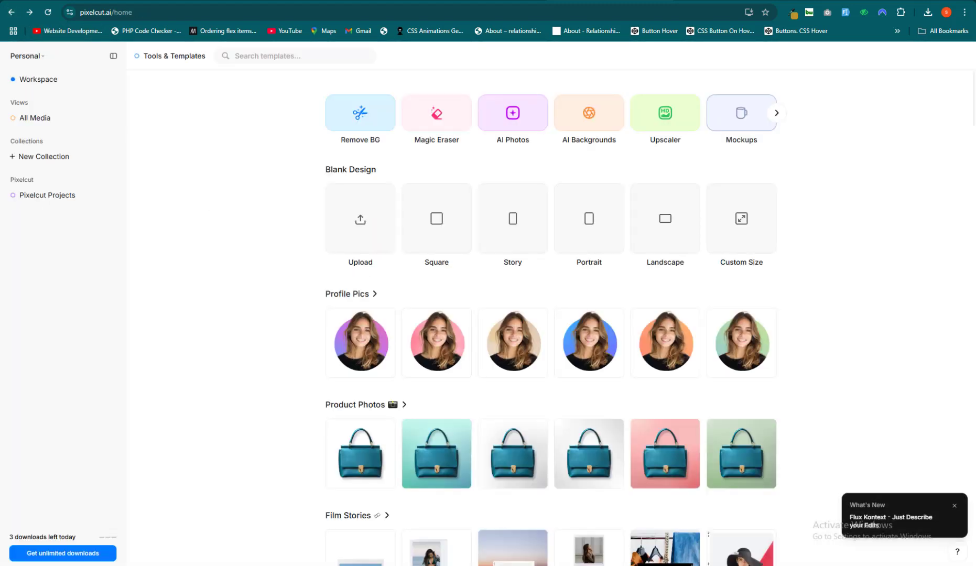
scroll(716, 326, down, 20)
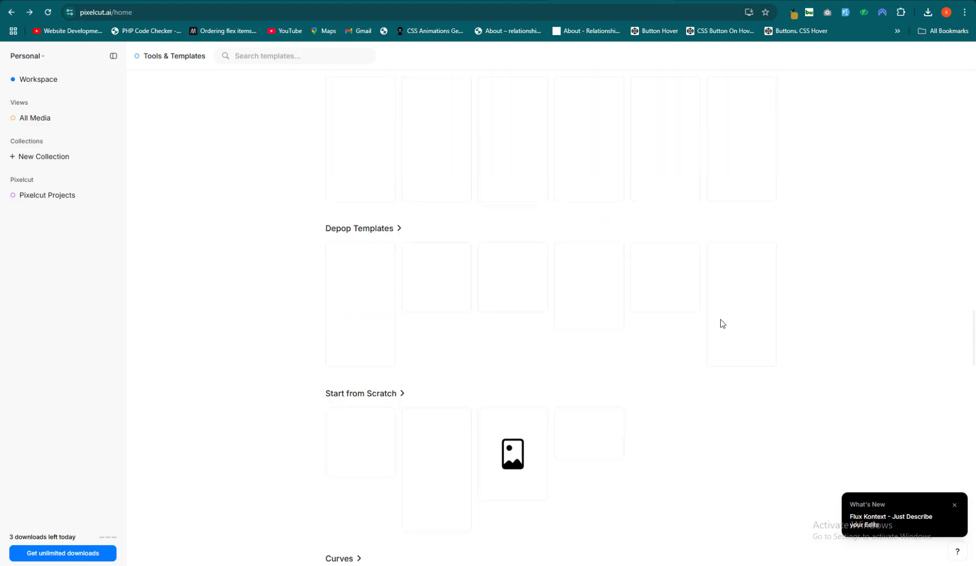
scroll(722, 323, up, 8)
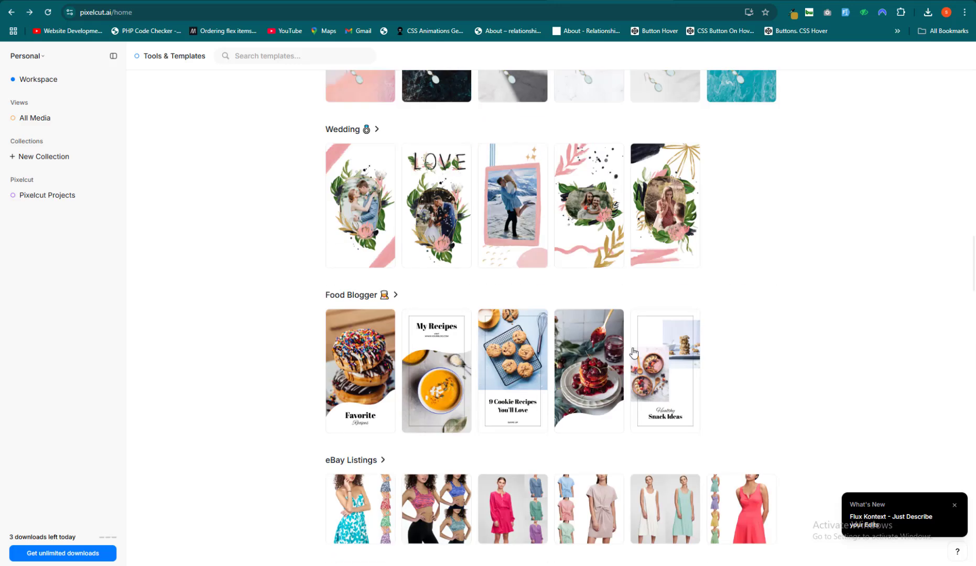
scroll(631, 353, down, 8)
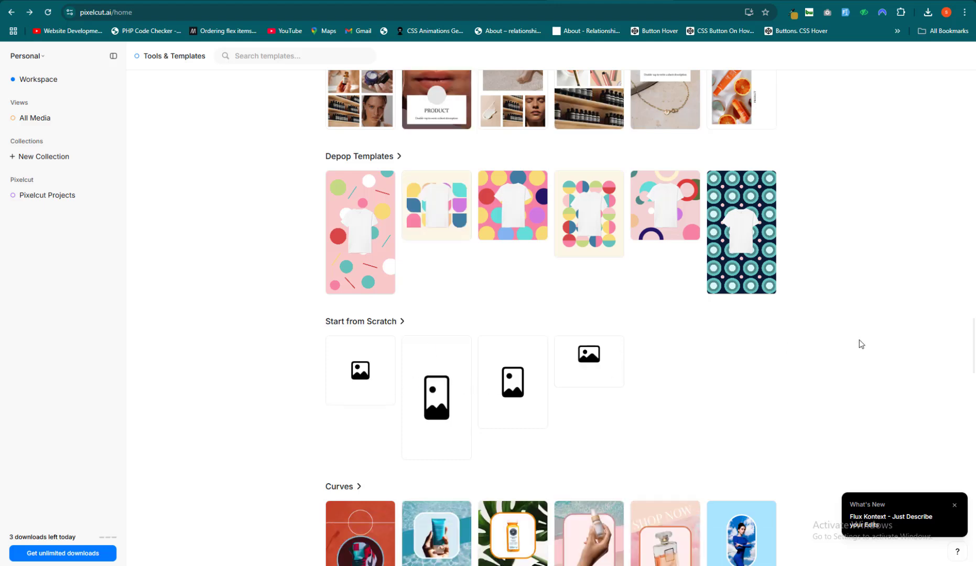
- Skim the What's New page about Flux Kontext and other updates, and return to the templates page
click(960, 516)
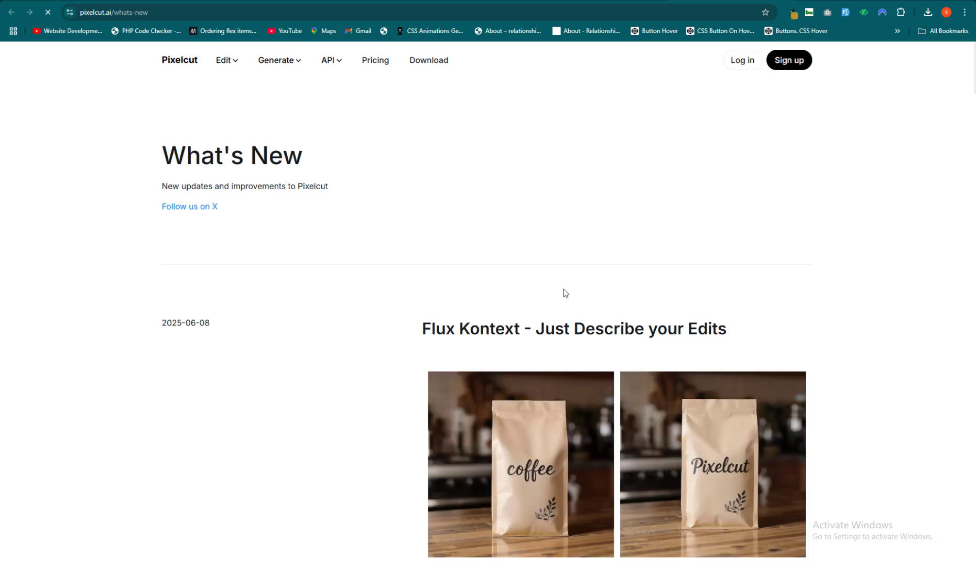
scroll(570, 249, down, 20)
scroll(571, 248, up, 20)
click(631, 2)
- Browse the remaining template collections, from Depop through Black Friday, Halloween and holiday designs
scroll(598, 215, down, 10)
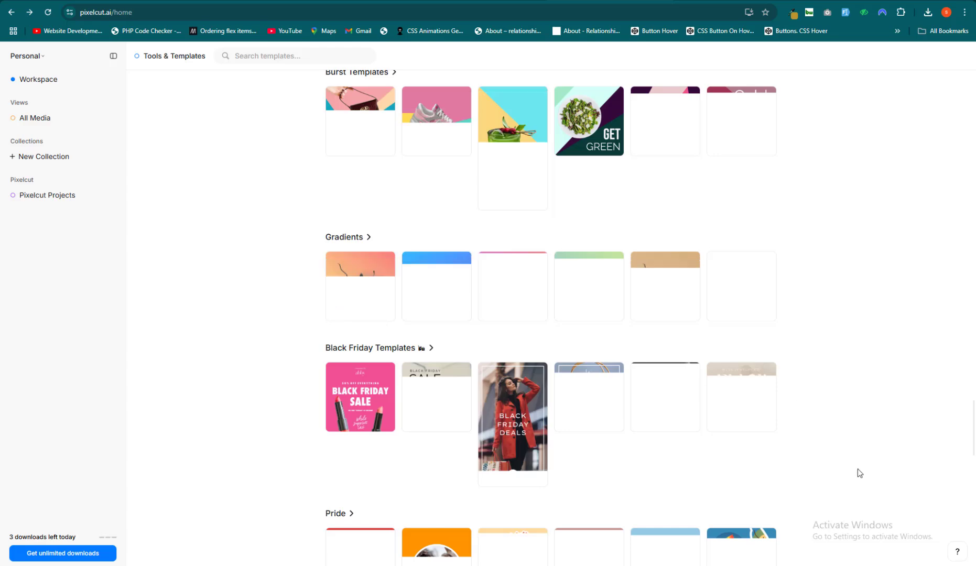
scroll(748, 417, down, 10)
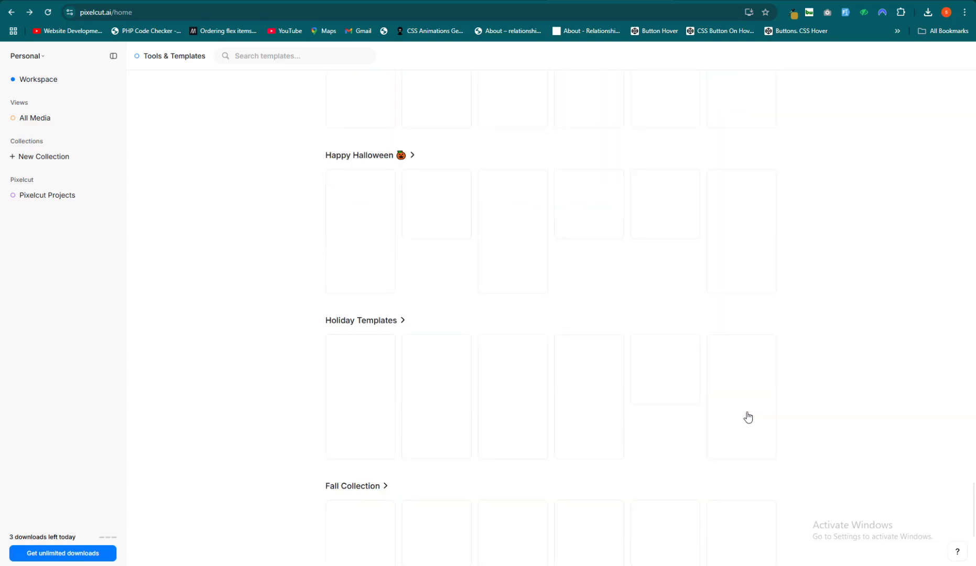
scroll(748, 417, up, 20)
scroll(748, 417, down, 5)
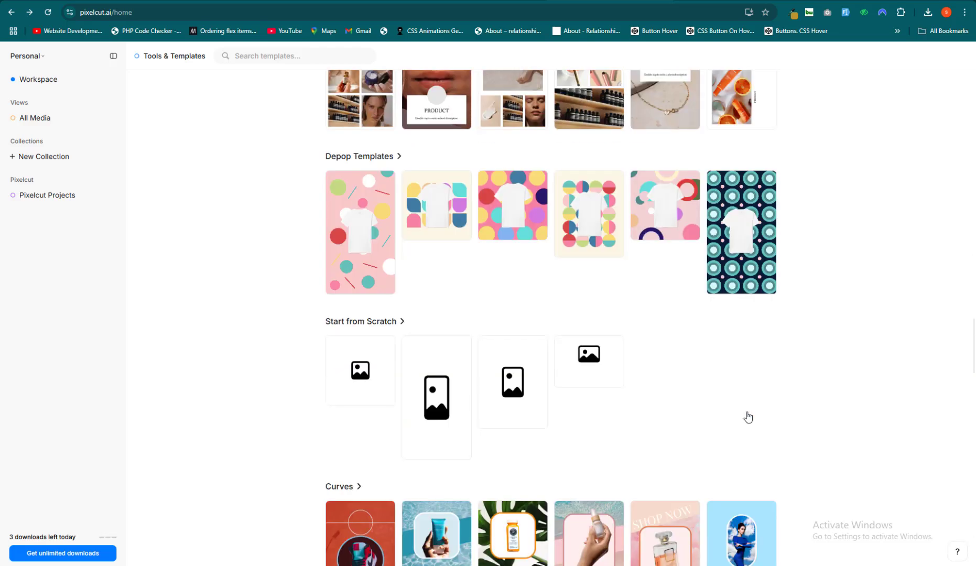
scroll(748, 417, down, 10)
- Preview the 1080×1080 Gradients template and its related shoe designs, and choose one to use
click(595, 286)
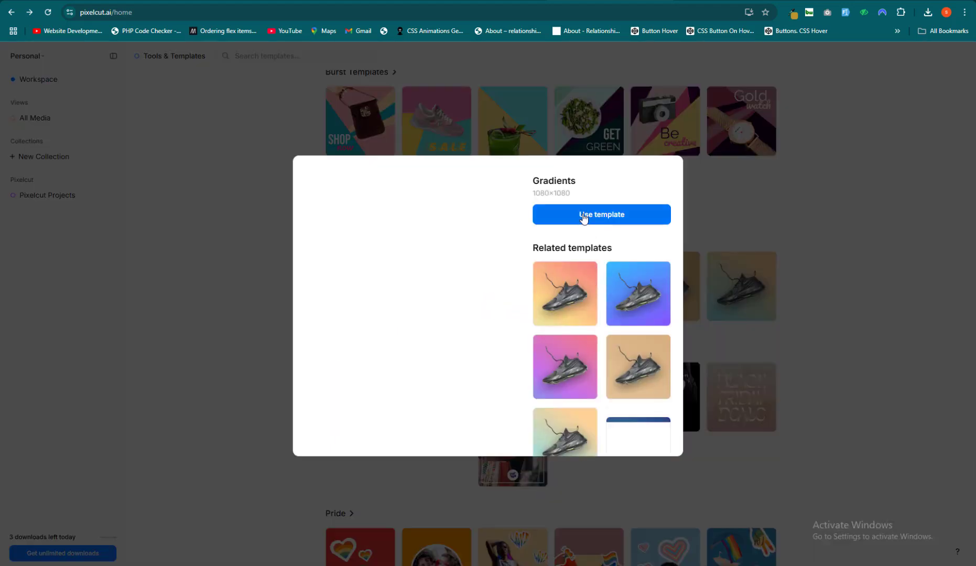
click(564, 300)
click(612, 271)
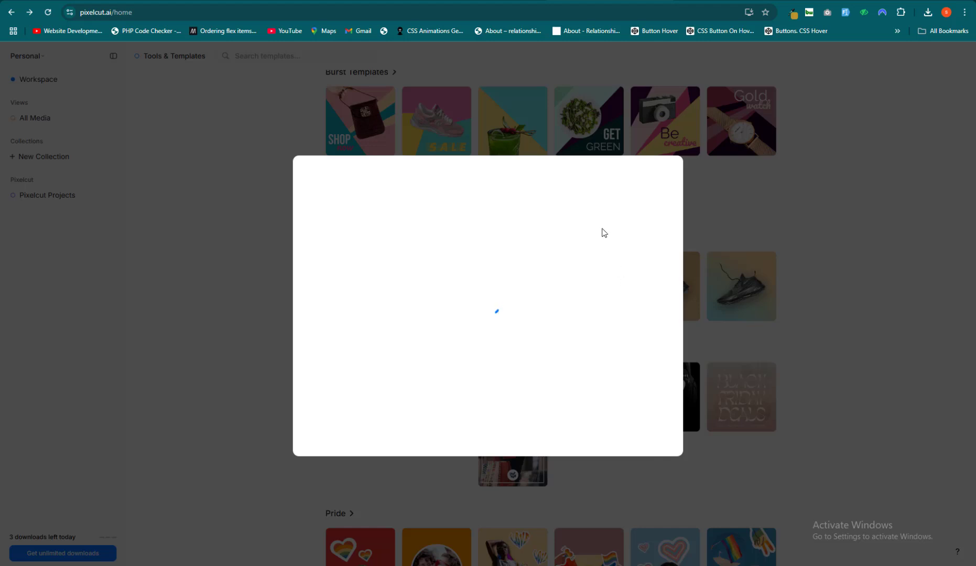
click(598, 216)
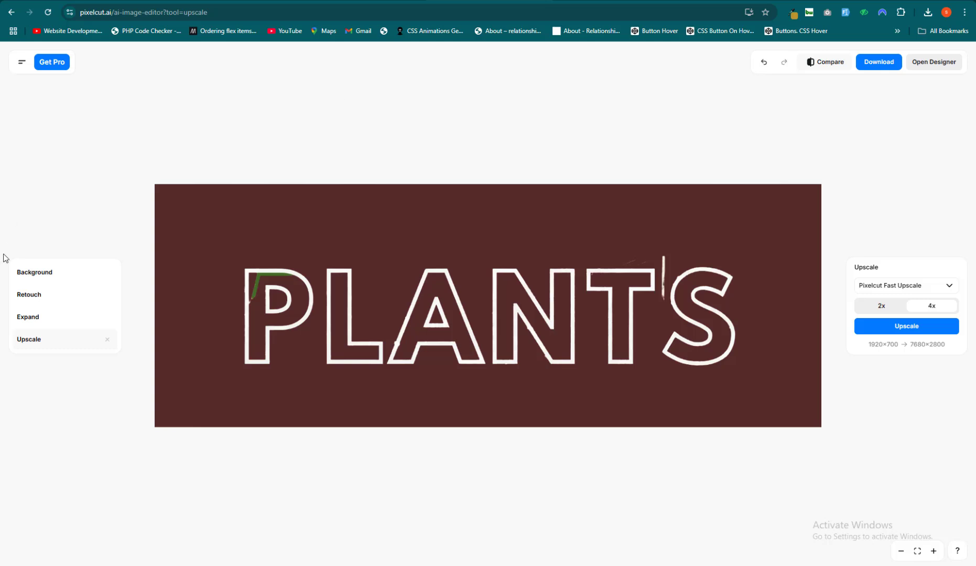
- Switch the PLANT'S image from Upscale to Background and review the suggested background scenes
click(24, 283)
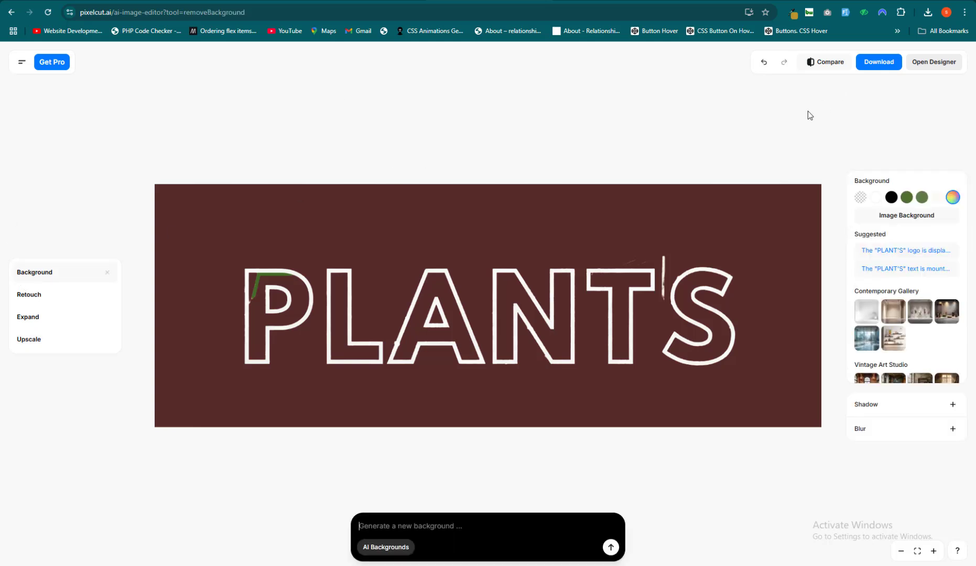
scroll(926, 290, down, 5)
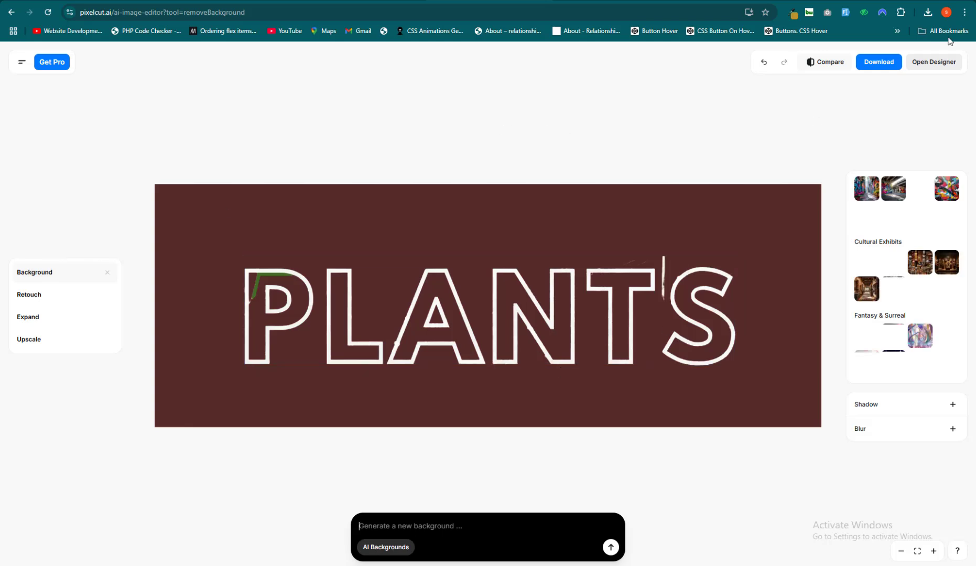
- Undo and redo the last change to the PLANT'S banner, and compare the edited version with the original
click(765, 63)
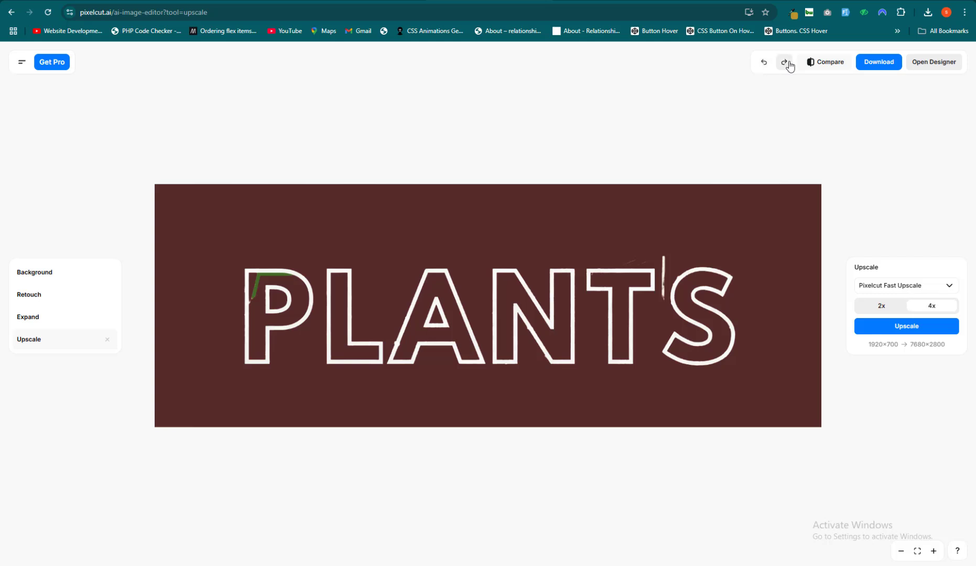
click(784, 62)
click(830, 62)
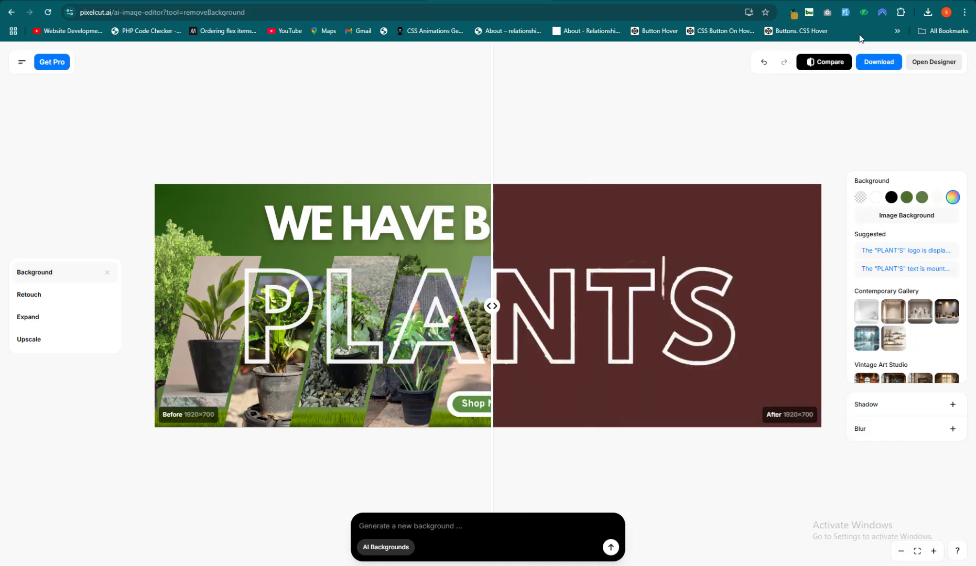
- Download the edited PLANT'S banner and show the saved file in its folder
click(880, 63)
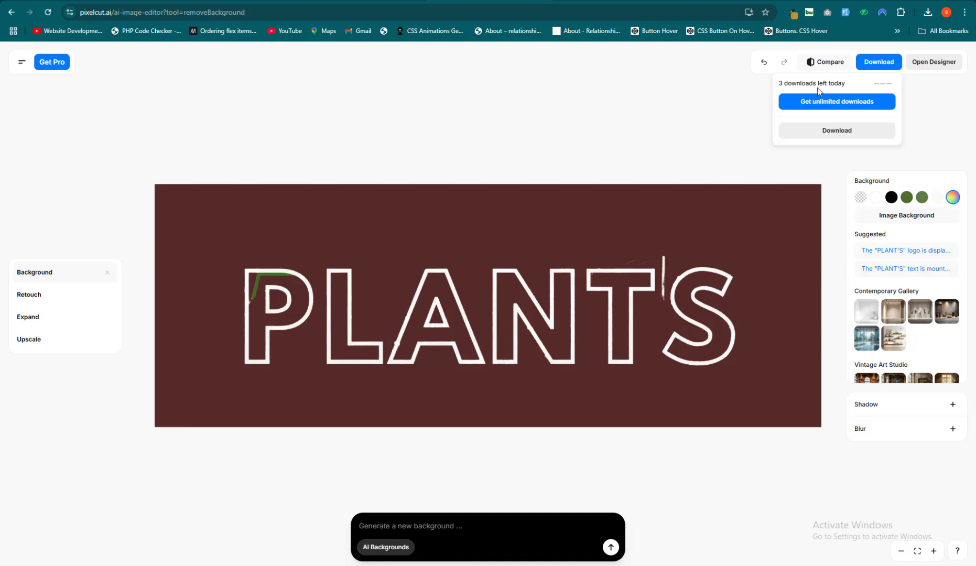
click(839, 134)
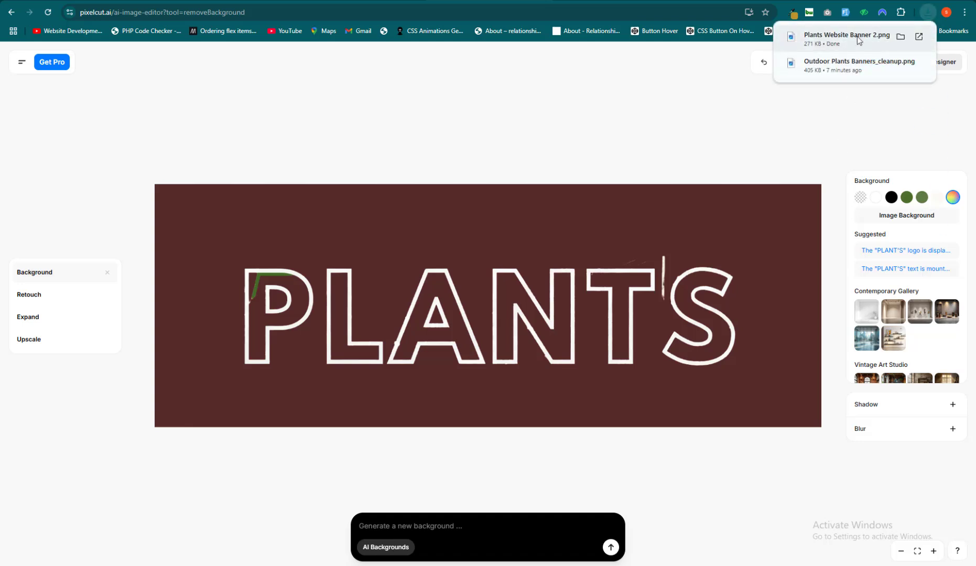
click(900, 37)
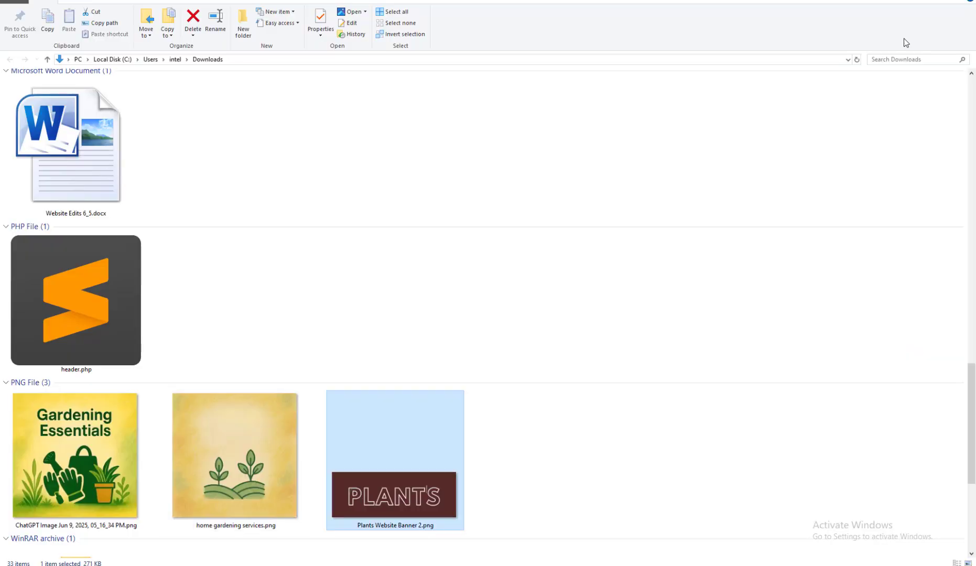
- Open the downloaded Plants Website Banner 2.png from the Downloads folder to check it, and close the image viewer
double_click(406, 515)
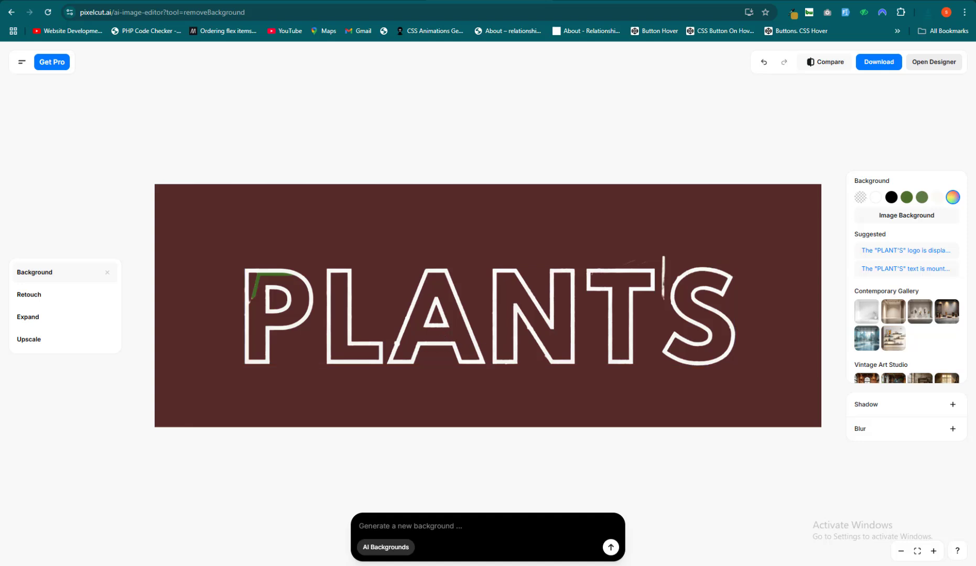
mouse_move(380, 563)
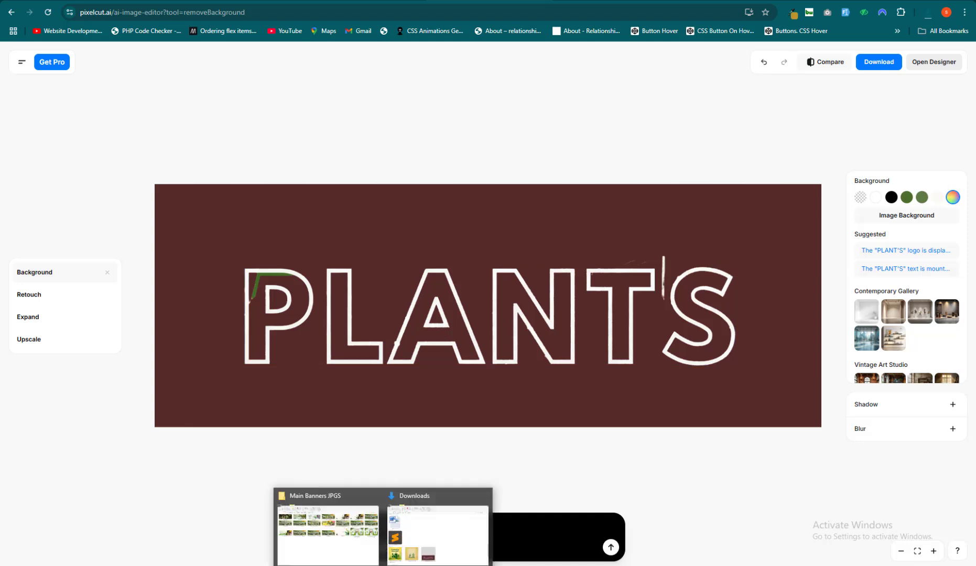
click(437, 529)
click(416, 487)
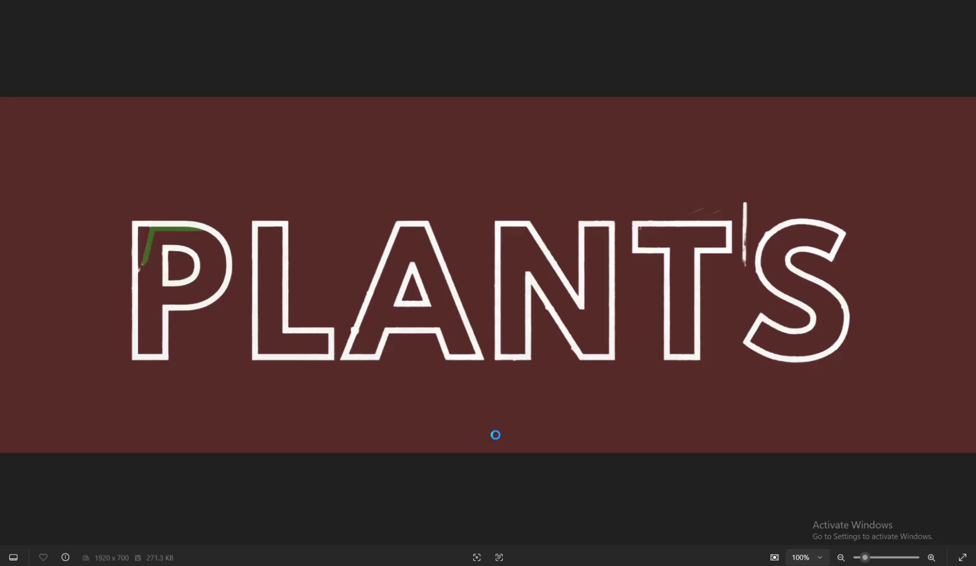
click(963, 2)
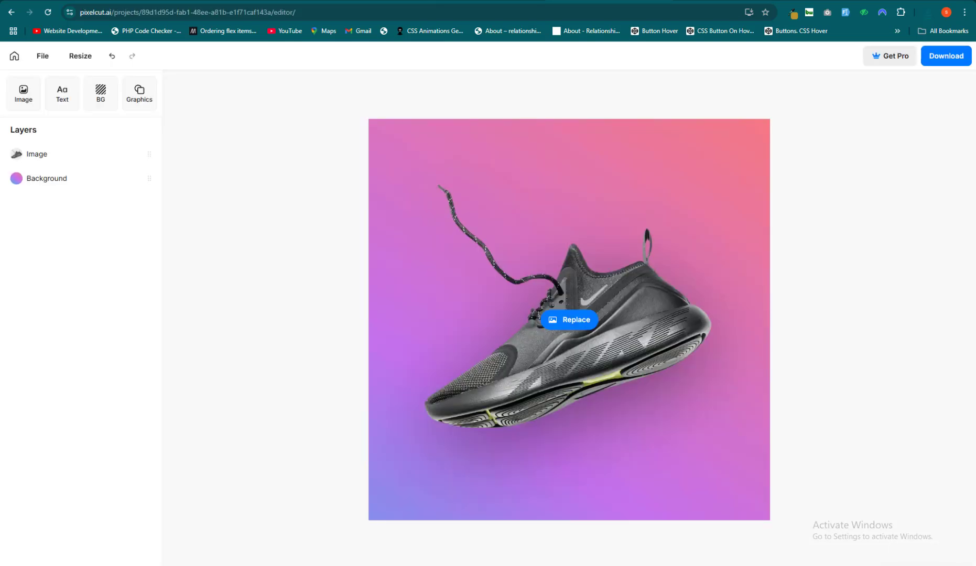
- View the photo replacement options for the shoe in the gradient template, and deselect the shoe without replacing it
click(577, 325)
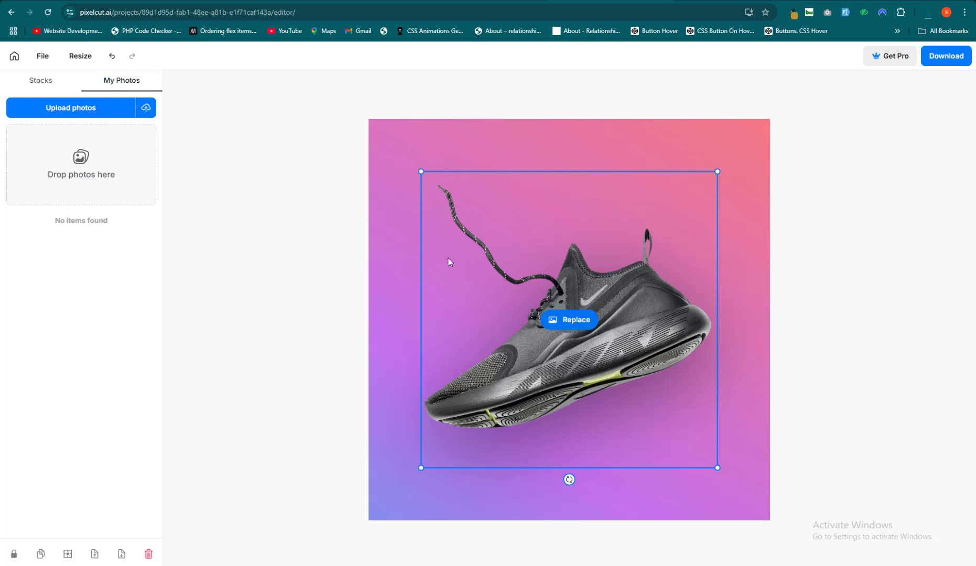
click(691, 318)
click(899, 215)
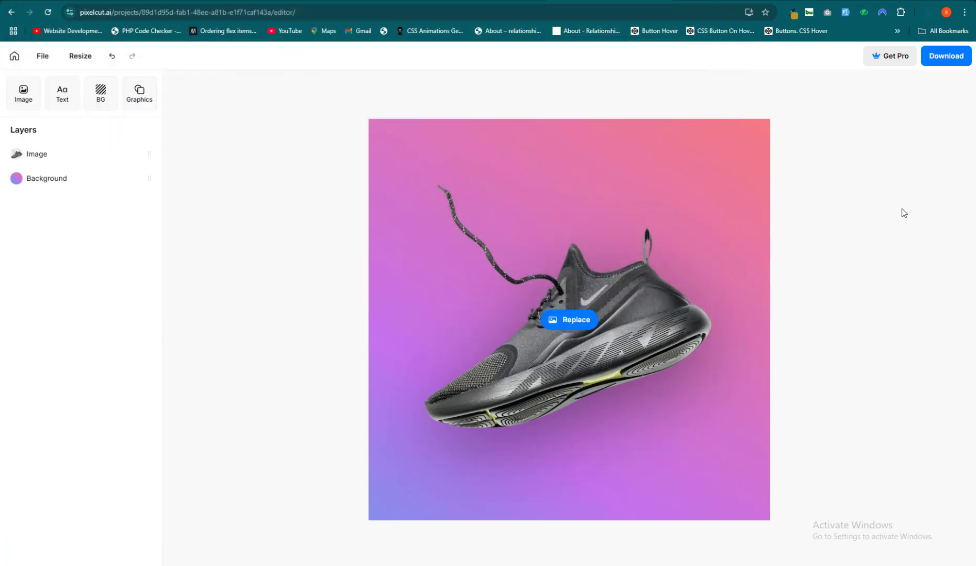